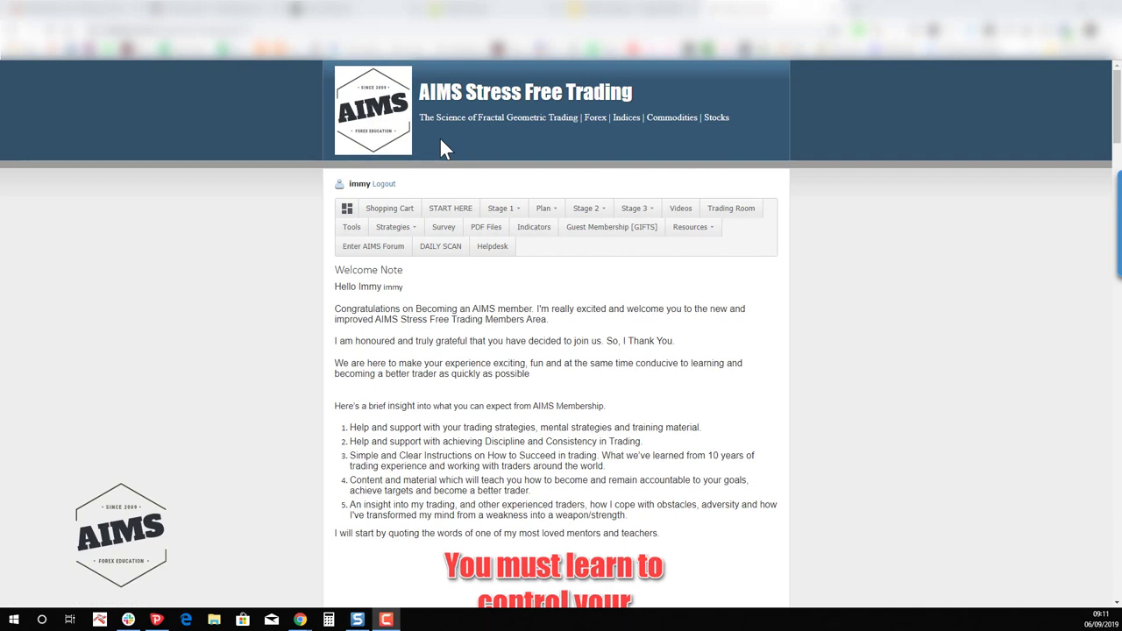
- Reload the AIMS members welcome page, skim it, and open the Stage 1 lessons dropdown
double_click(362, 184)
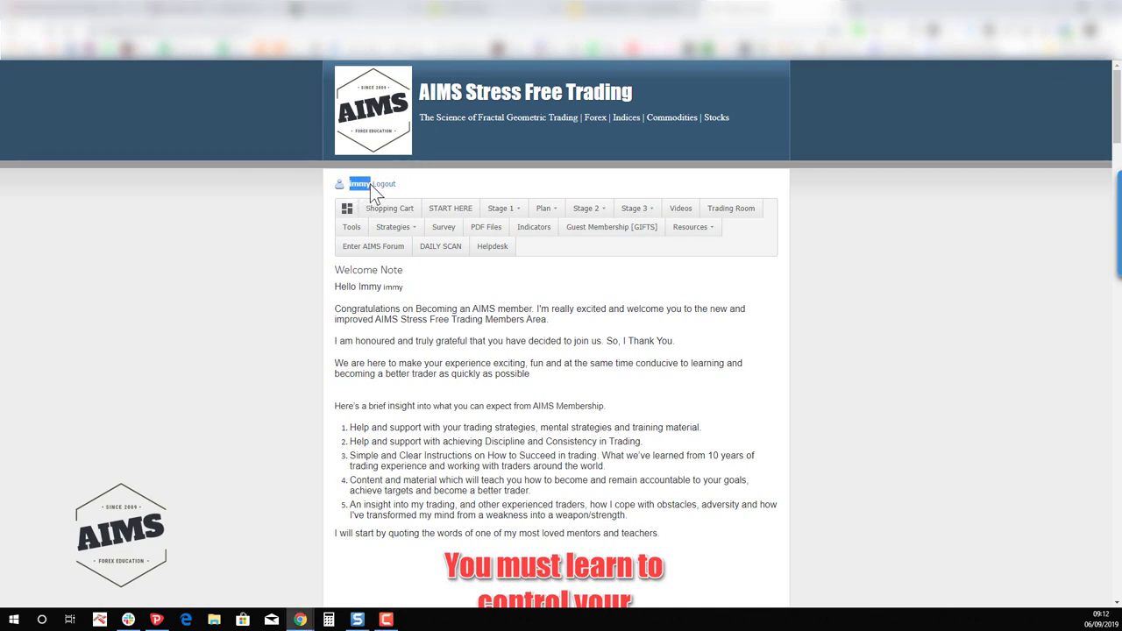
click(391, 227)
click(454, 218)
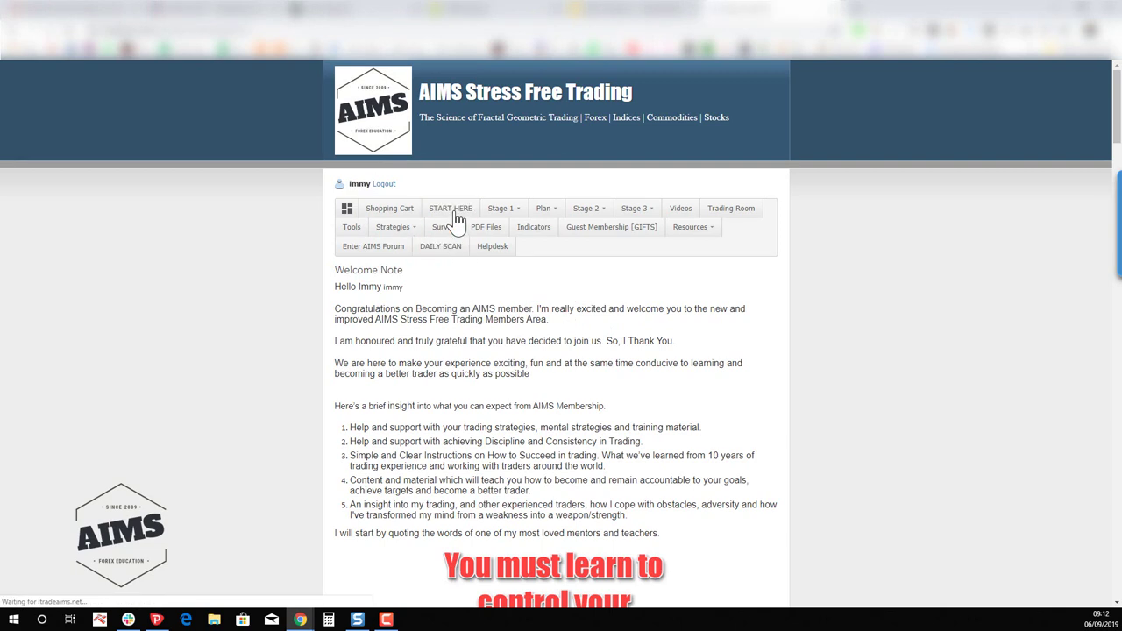
scroll(465, 311, down, 4)
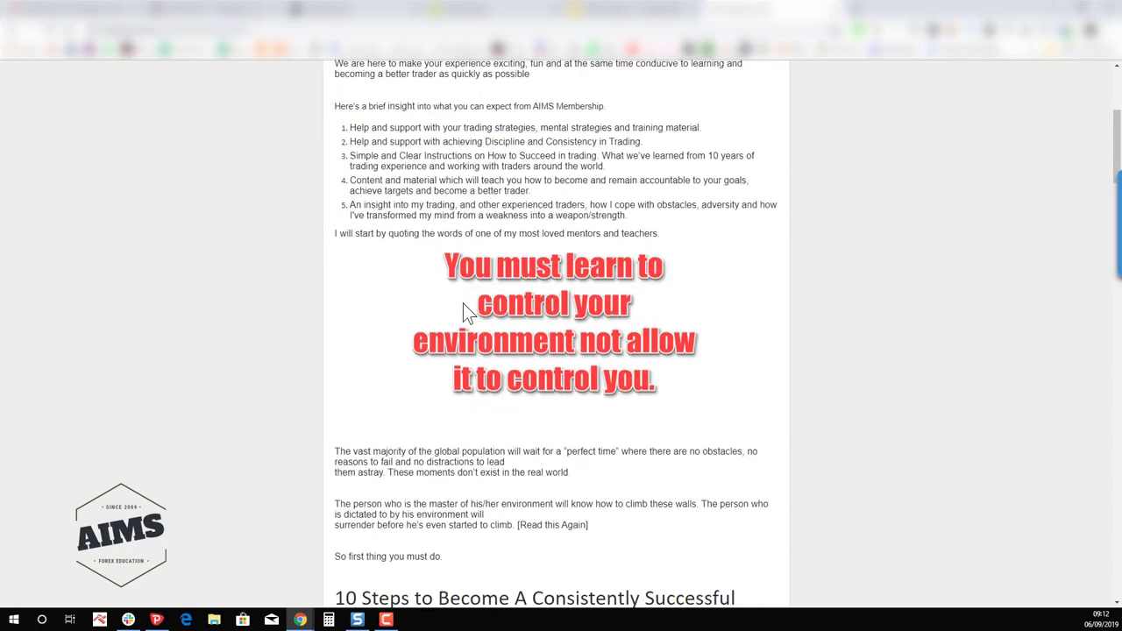
scroll(464, 311, down, 10)
scroll(465, 307, down, 20)
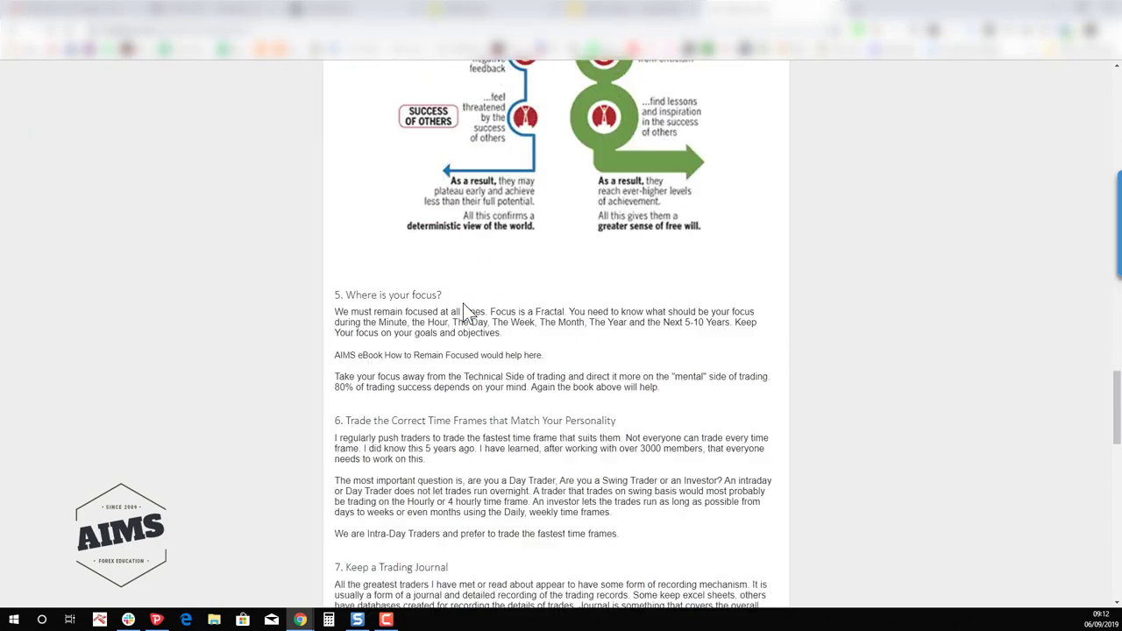
scroll(465, 312, down, 10)
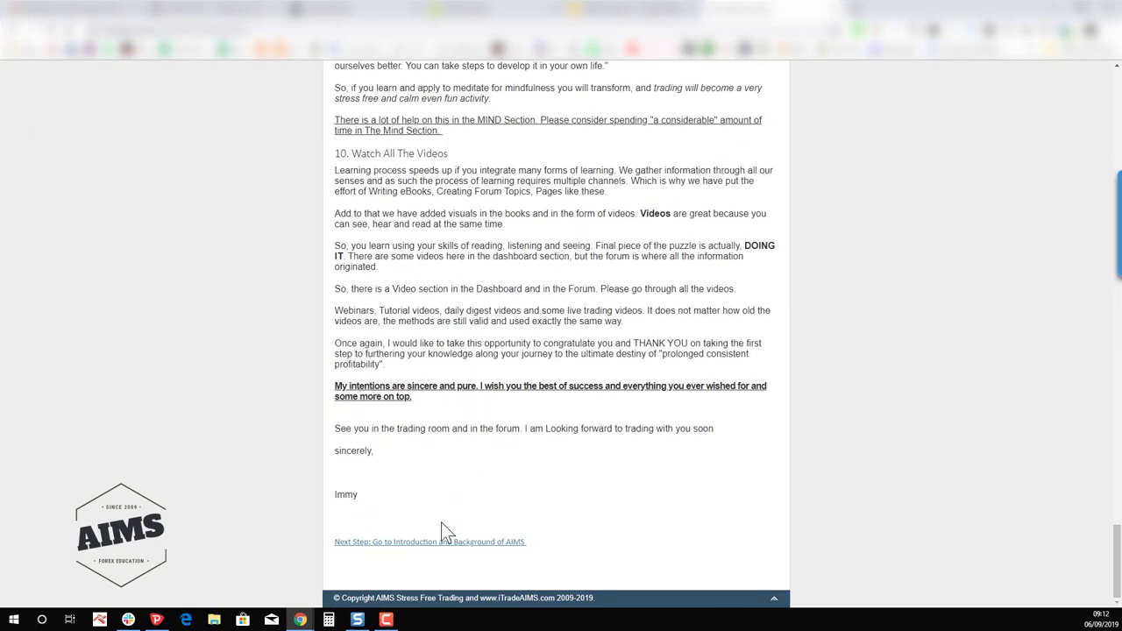
scroll(466, 391, up, 20)
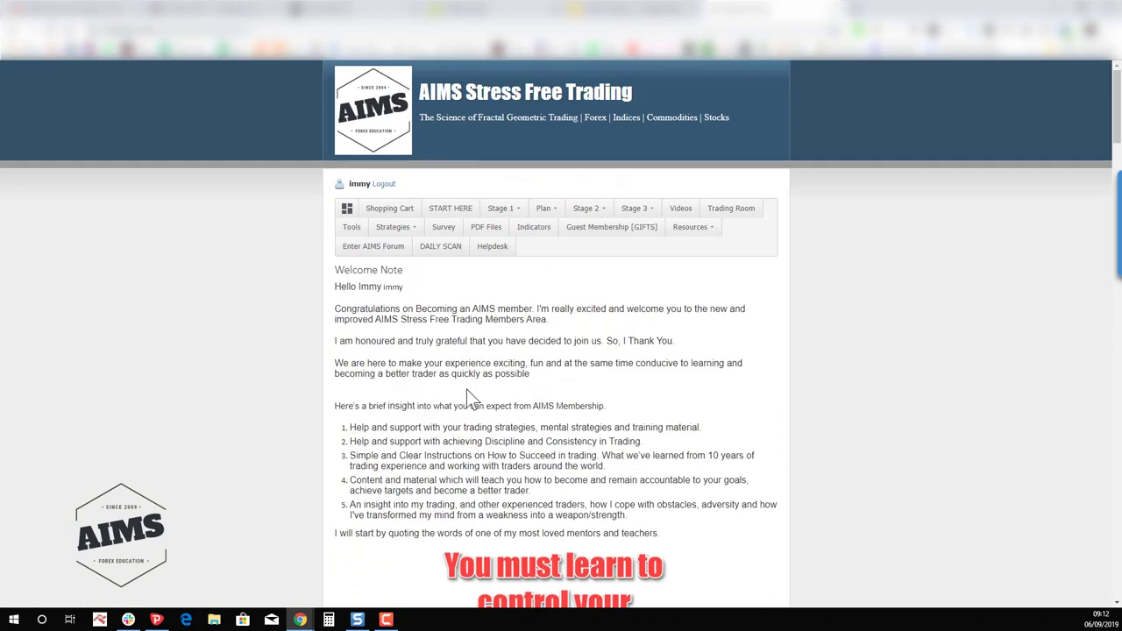
click(499, 210)
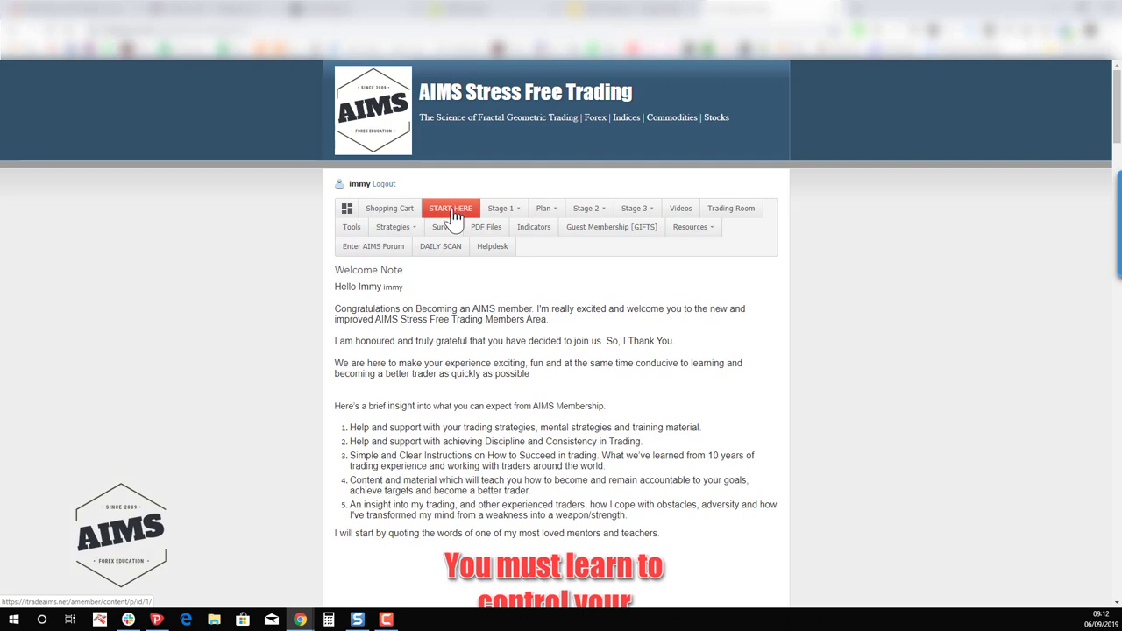
mouse_move(508, 218)
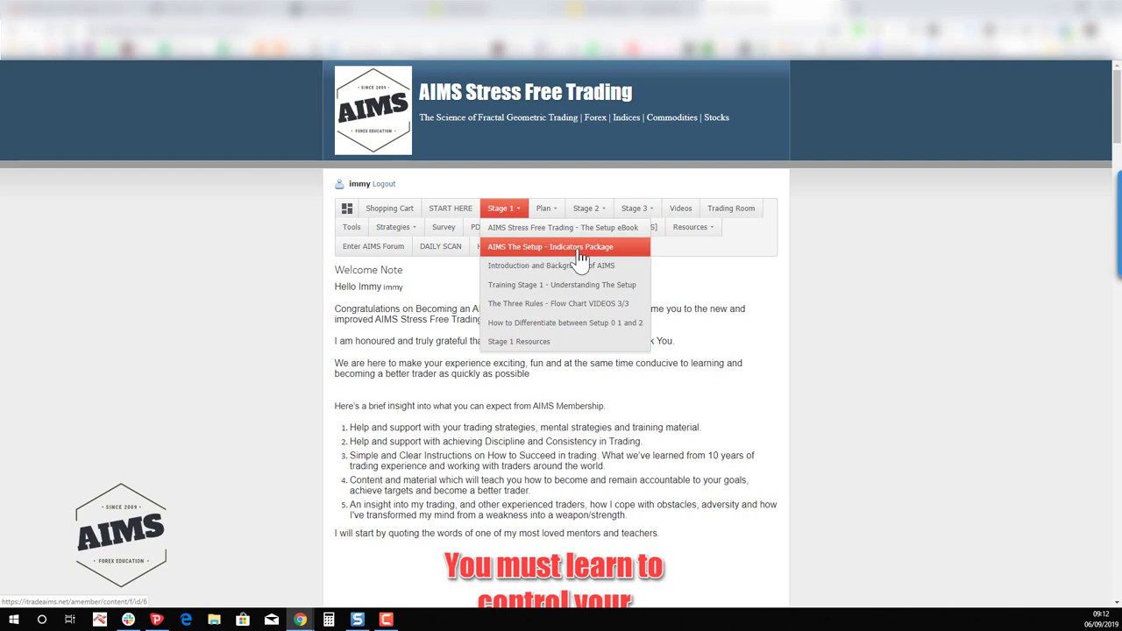
- Download the 'AIMS The Setup - Indicators Package' zip from the Stage 1 list
click(579, 254)
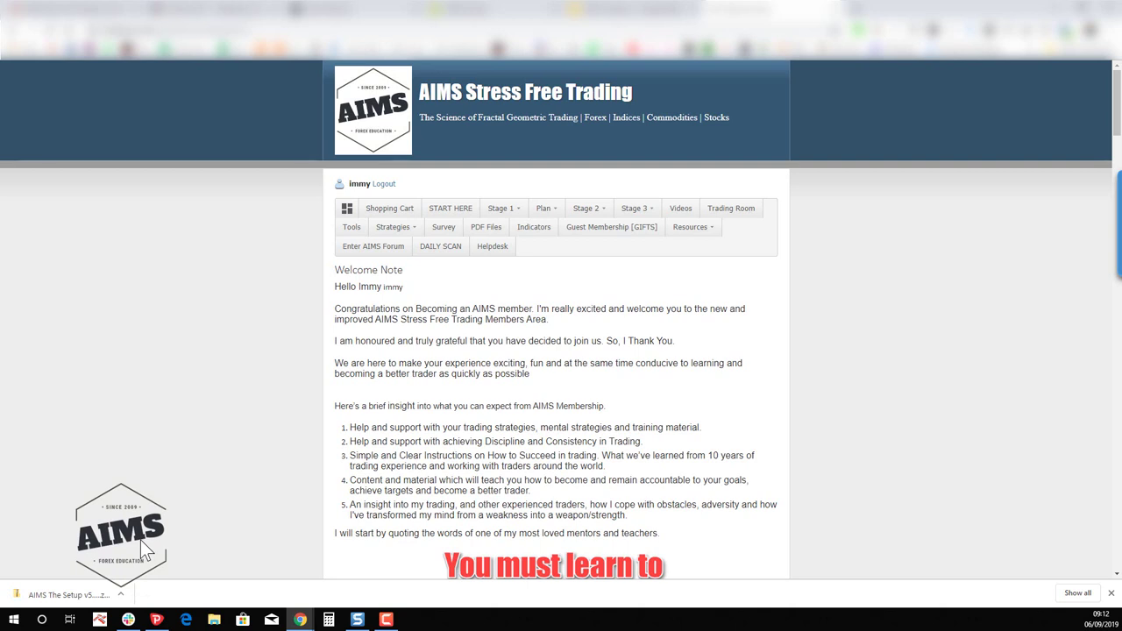
click(122, 597)
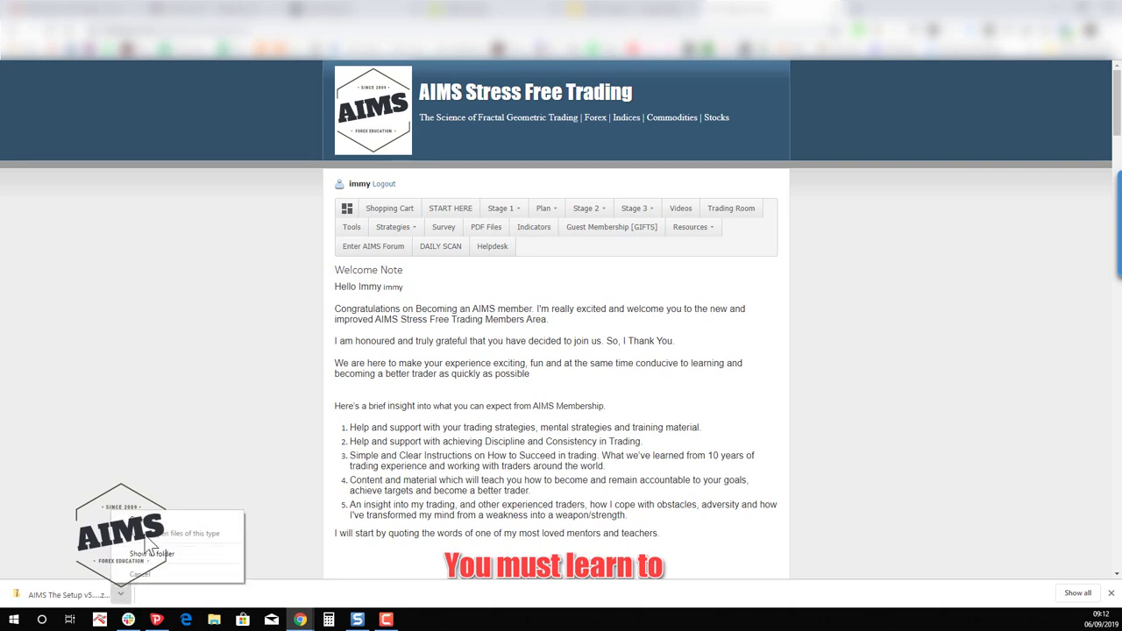
click(219, 403)
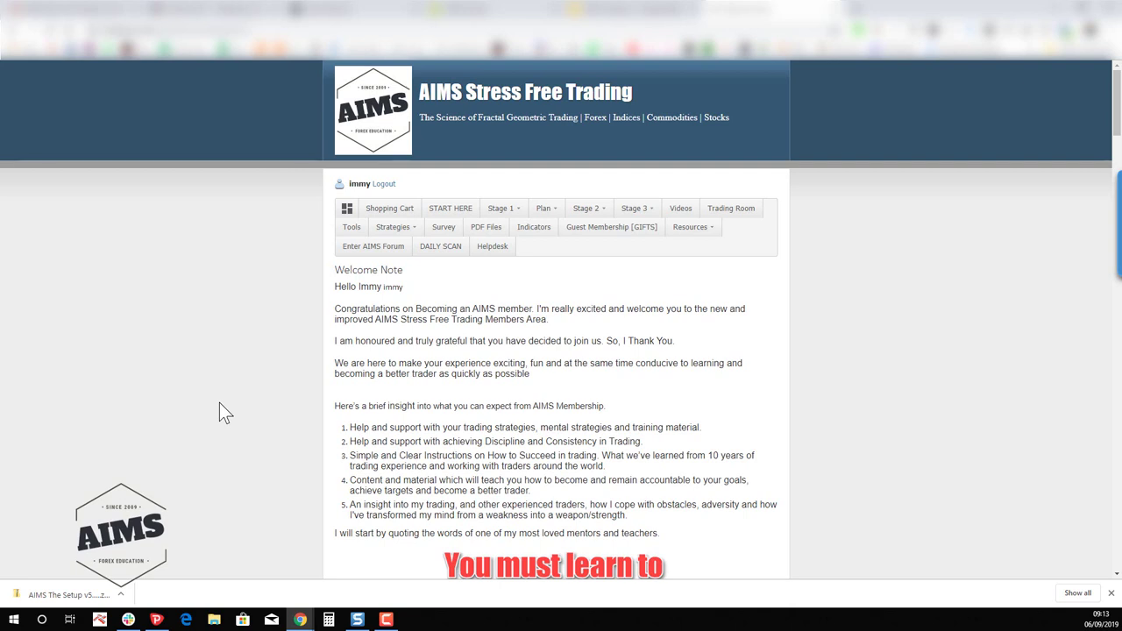
- Delete the Cherry, Seed and The Fruit indicators from the GER30 M1 chart, then return to Chrome
click(163, 618)
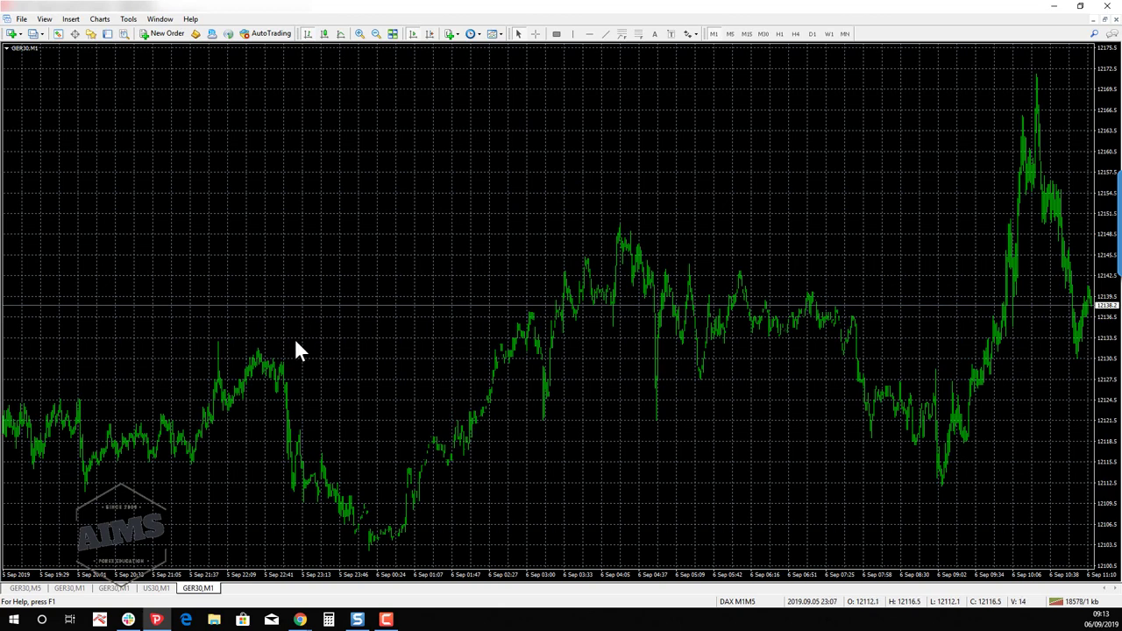
click(72, 589)
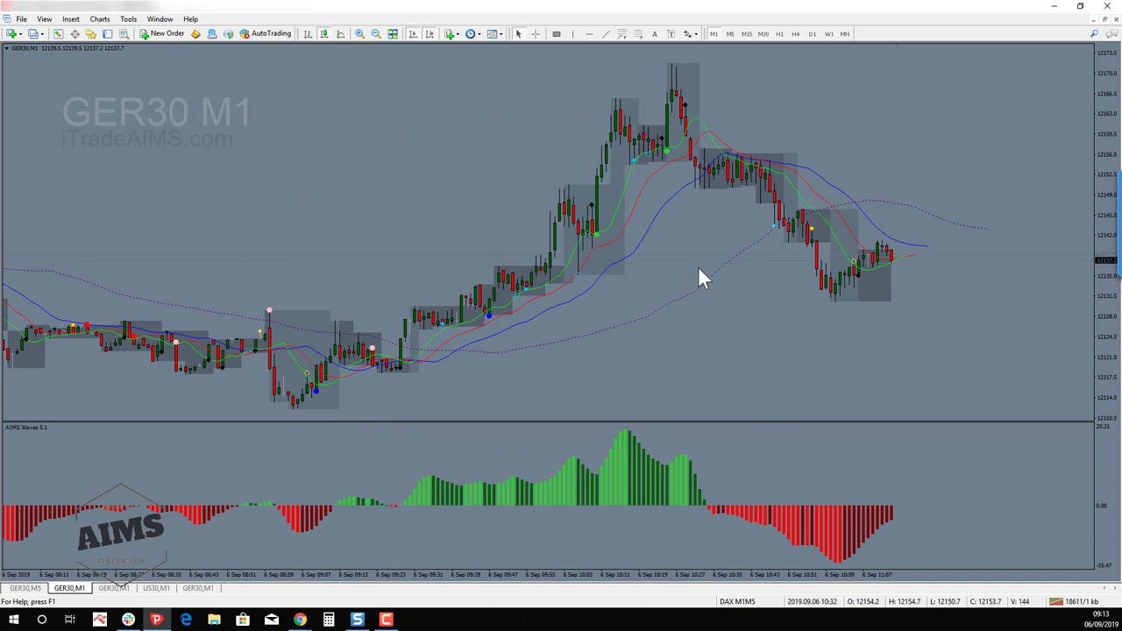
right_click(580, 277)
click(624, 298)
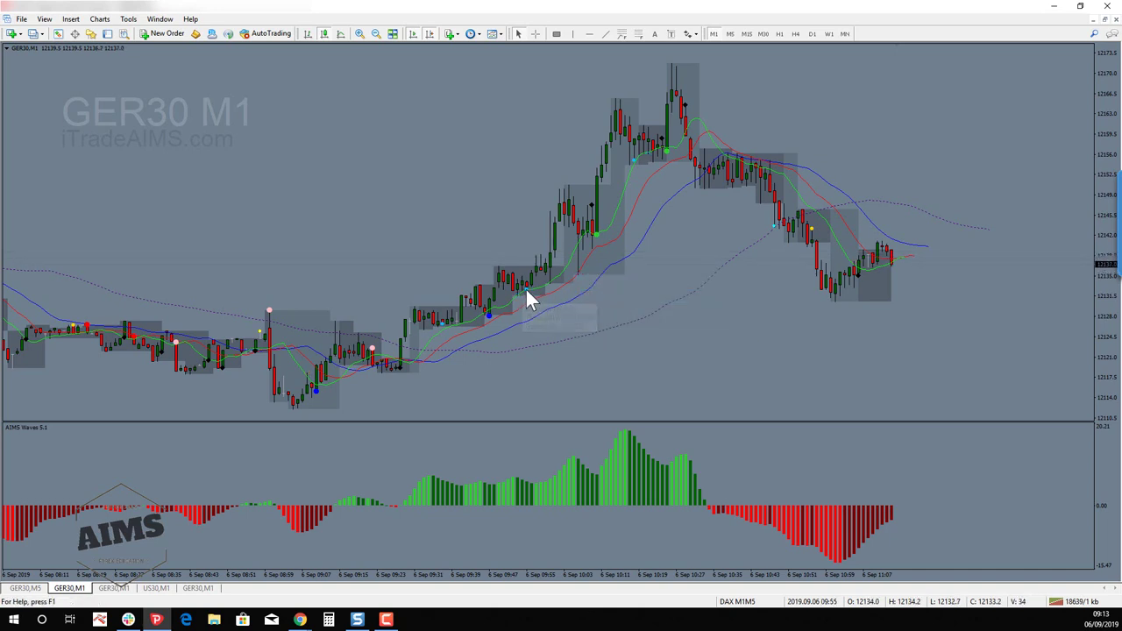
right_click(526, 288)
click(565, 310)
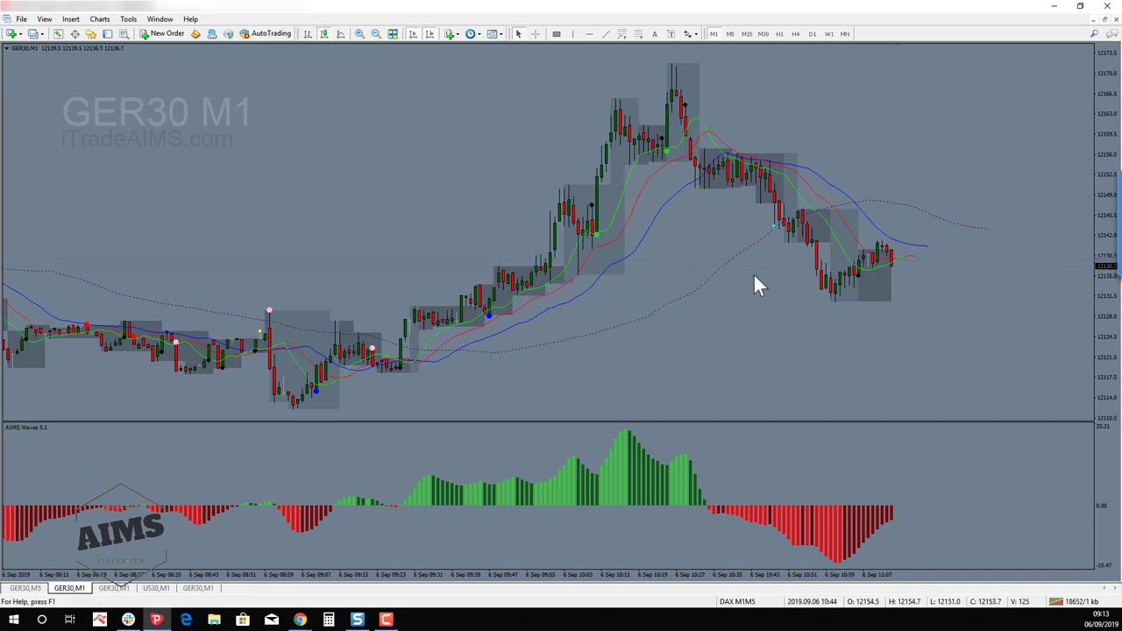
right_click(774, 225)
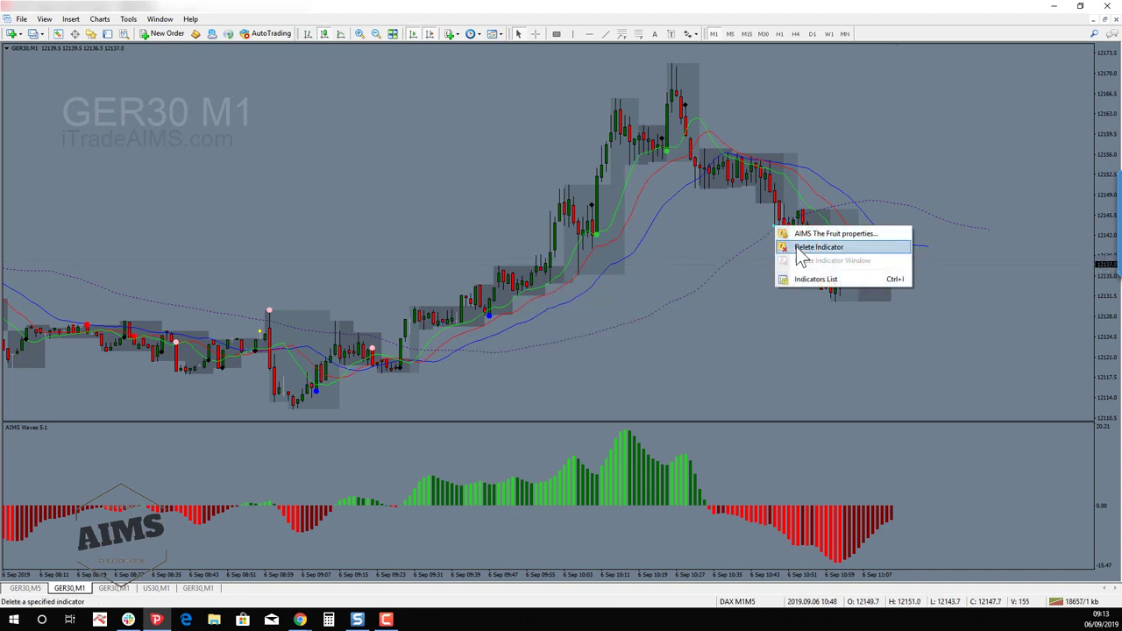
click(796, 247)
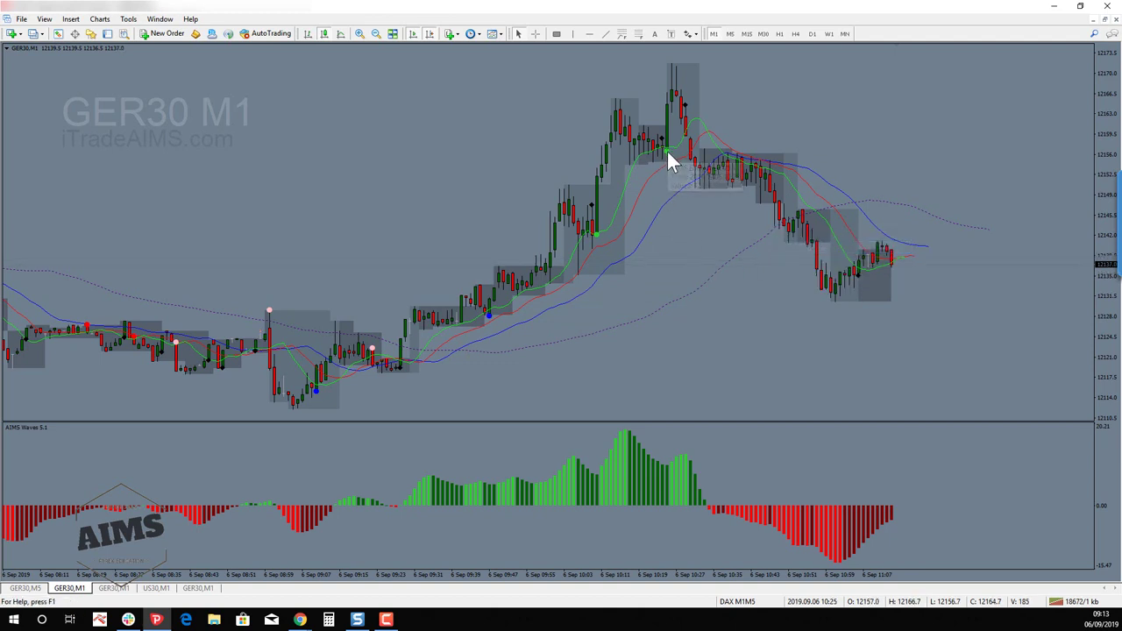
mouse_move(670, 163)
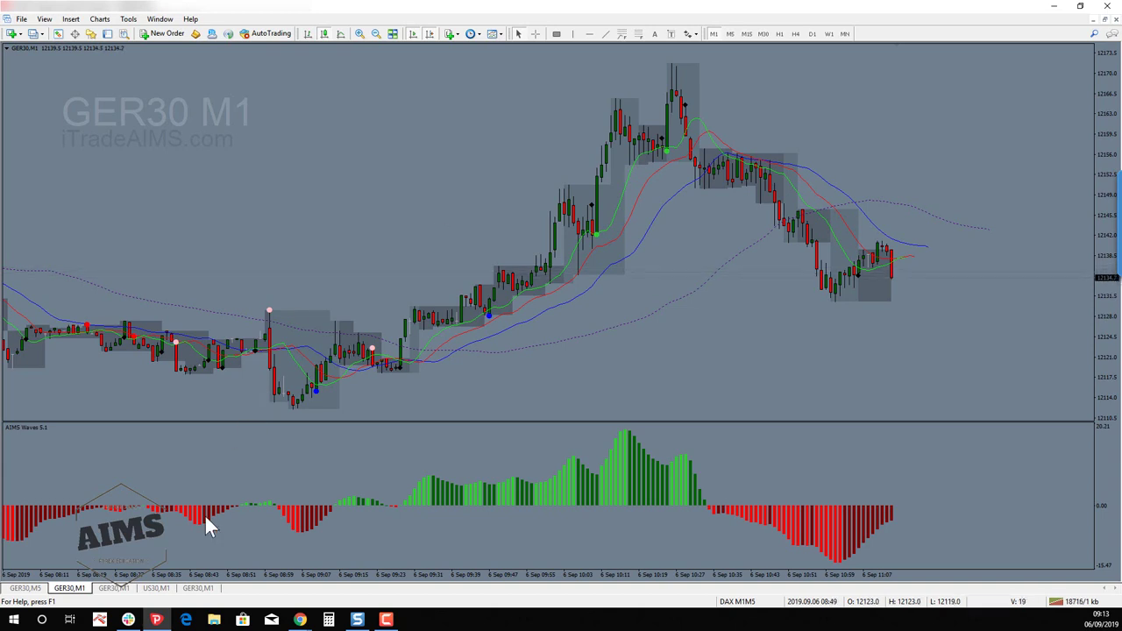
click(300, 620)
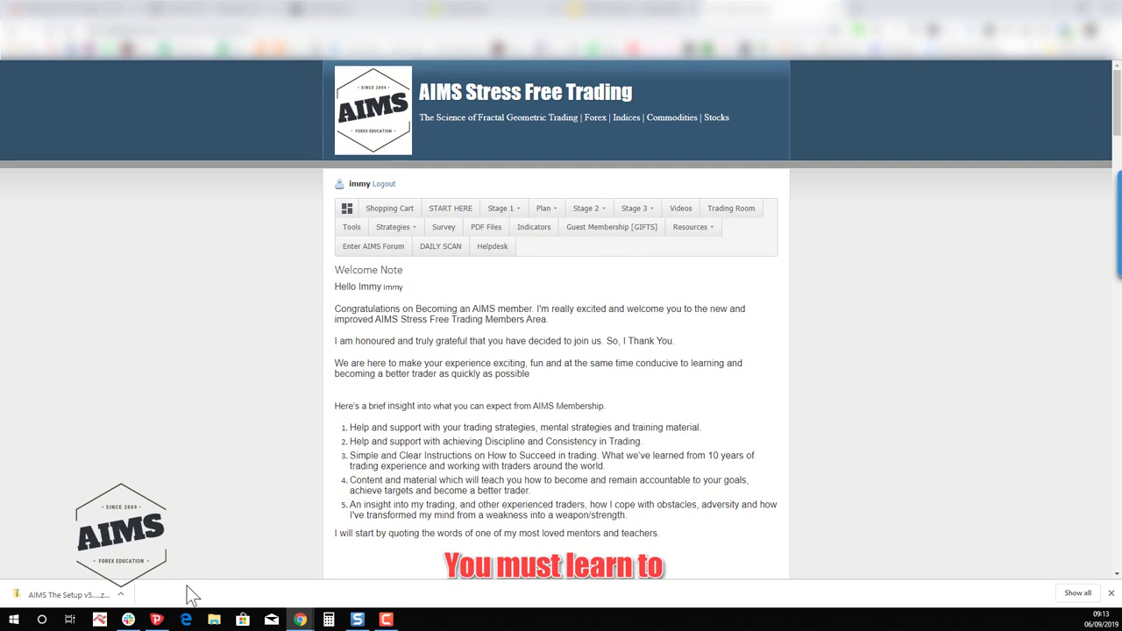
- Show the downloaded AIMS package zip in File Explorer and arrange the window
click(121, 595)
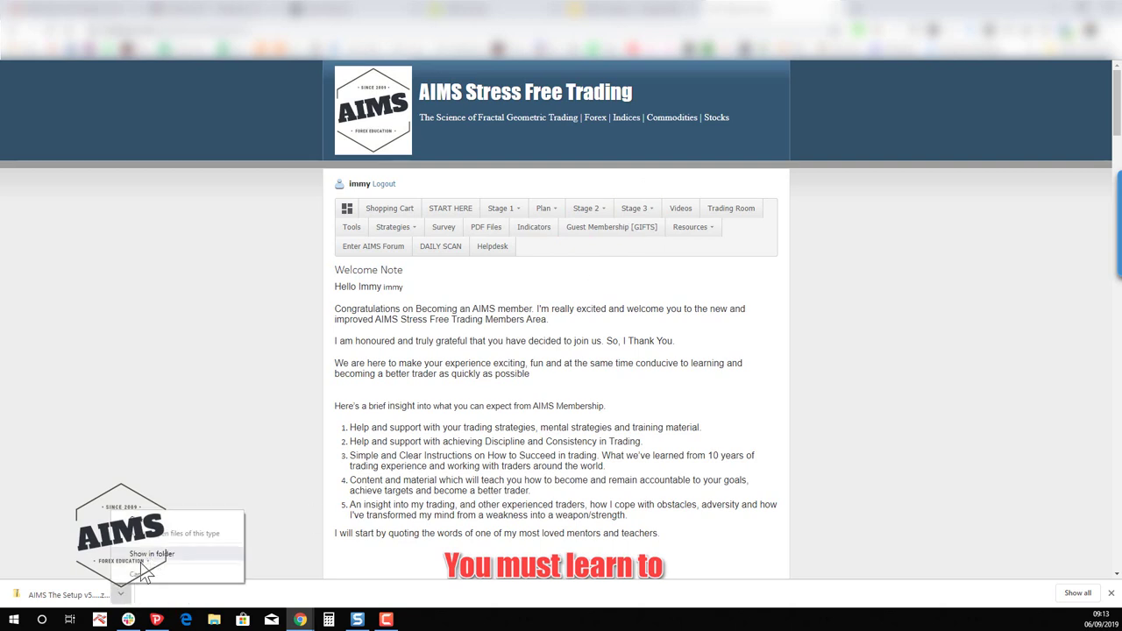
click(149, 554)
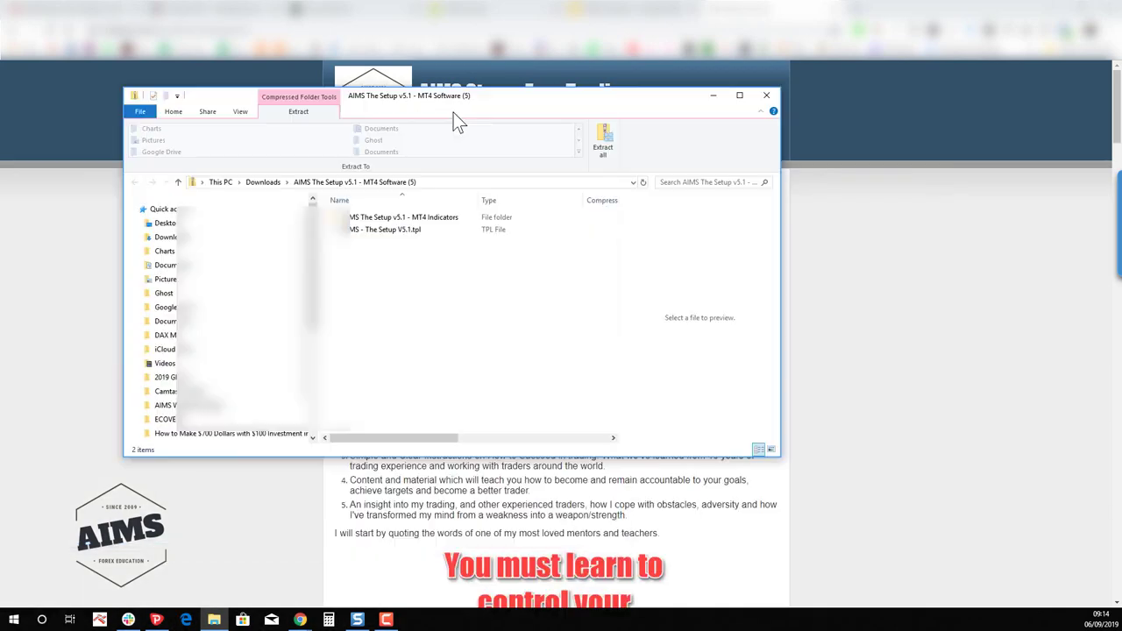
drag(454, 112, 492, 102)
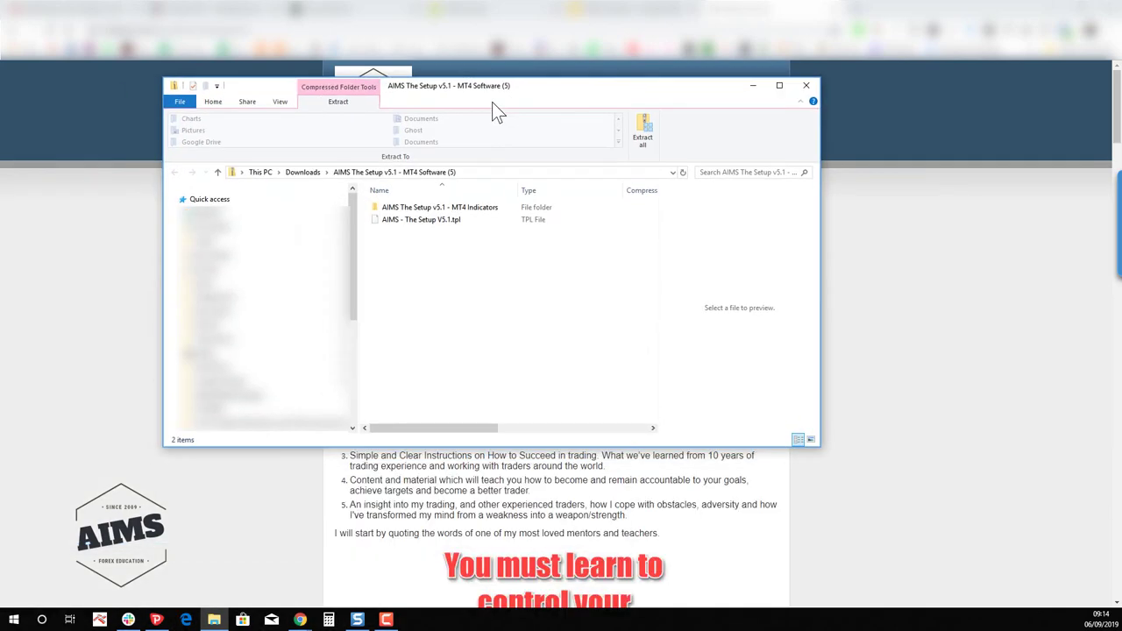
drag(357, 278, 186, 298)
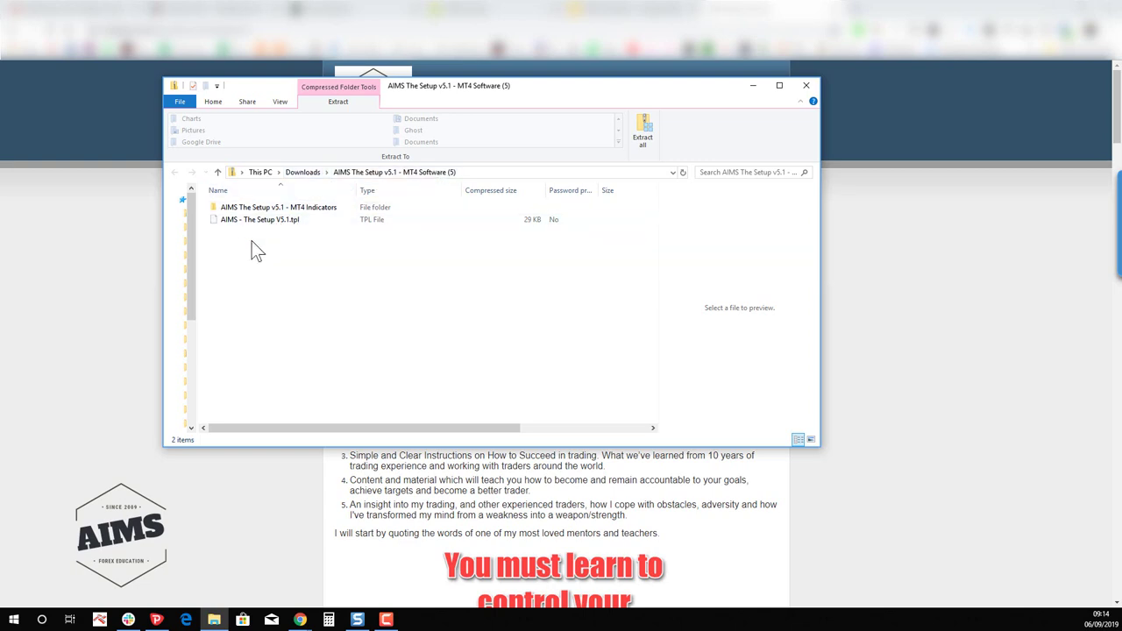
drag(196, 254, 238, 252)
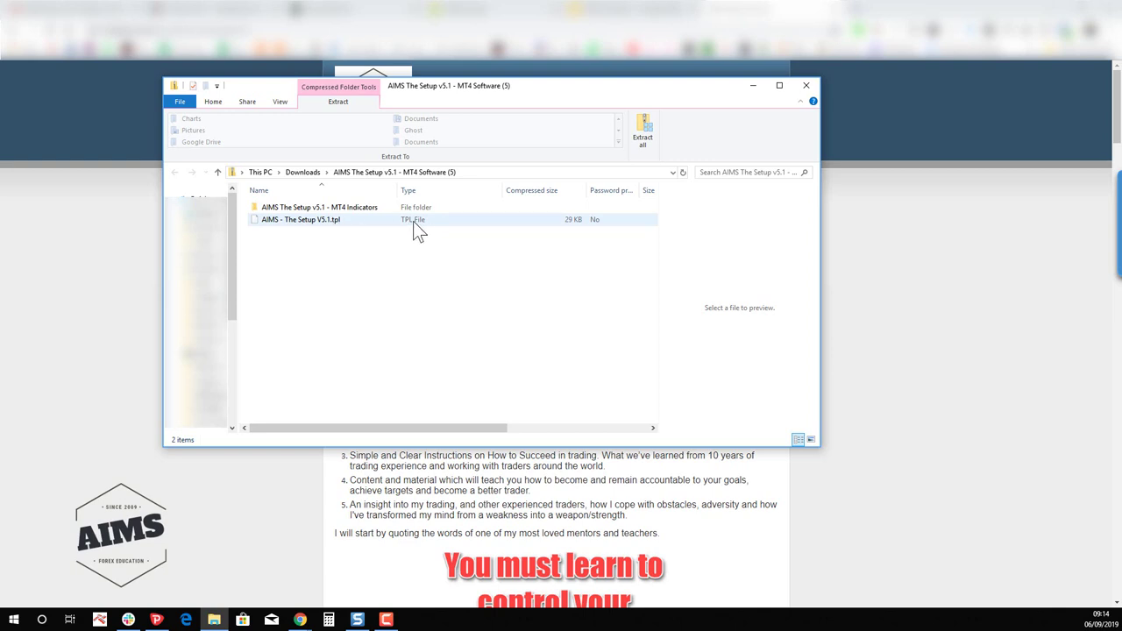
- Copy the four .ex4 files from the package's MT4 Indicators folder
double_click(342, 208)
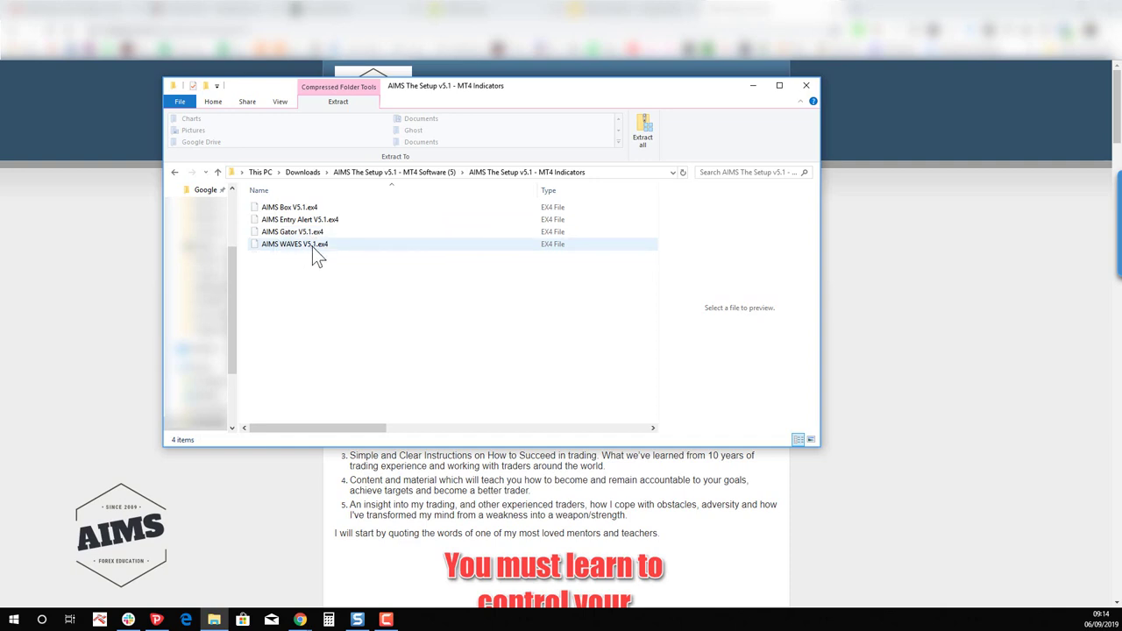
drag(329, 274, 294, 207)
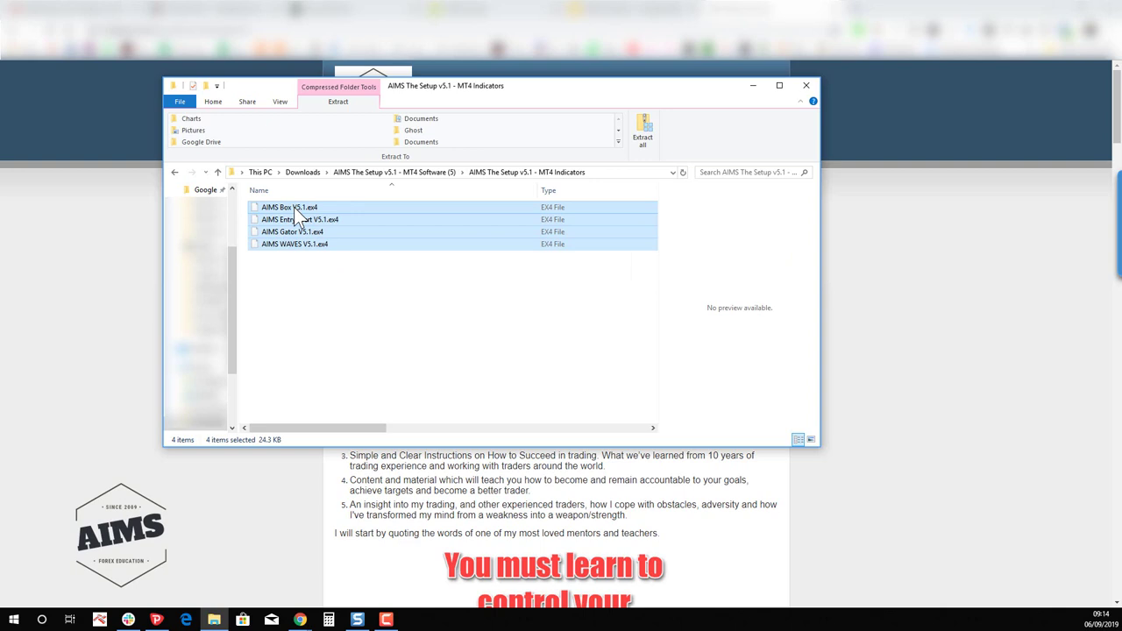
right_click(293, 207)
click(324, 249)
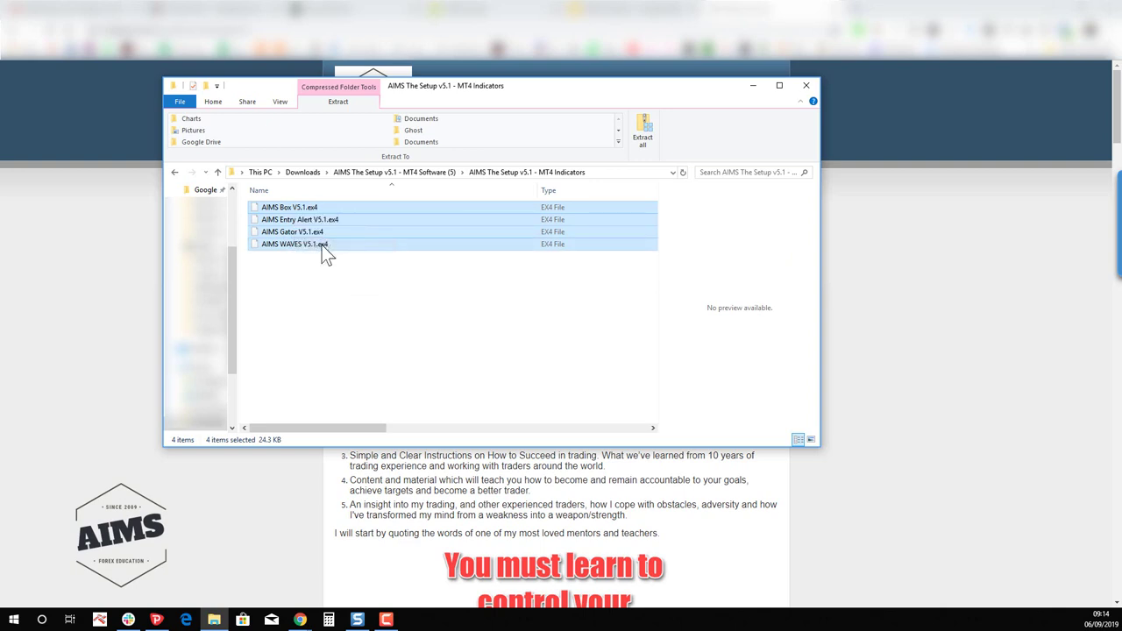
click(157, 621)
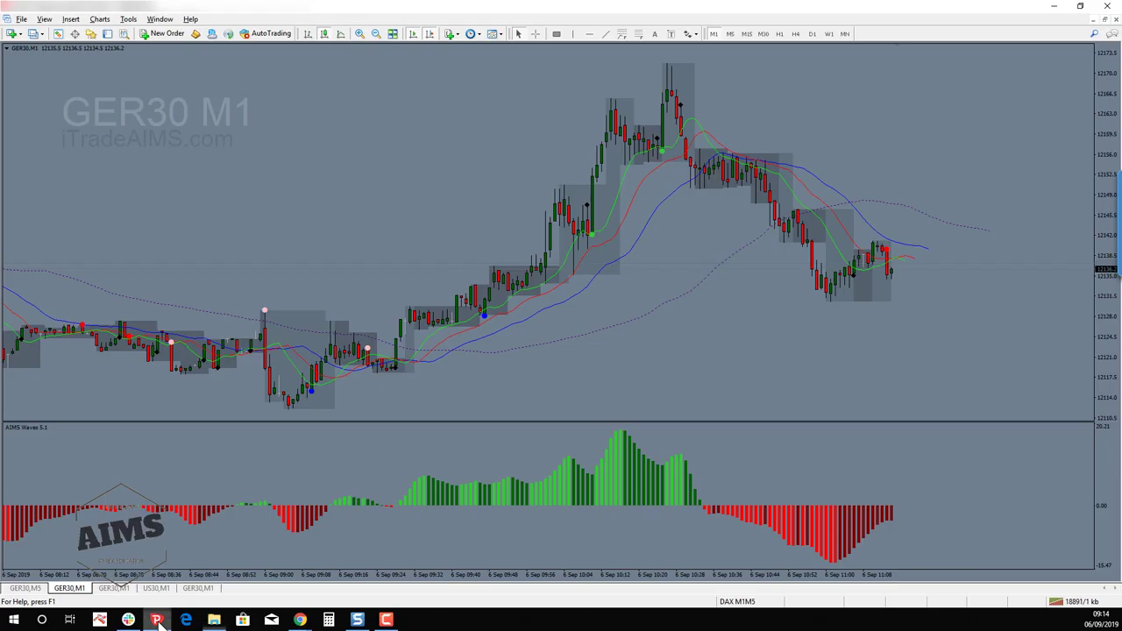
- Open MetaTrader's data folder from the File menu and enlarge its window
click(22, 19)
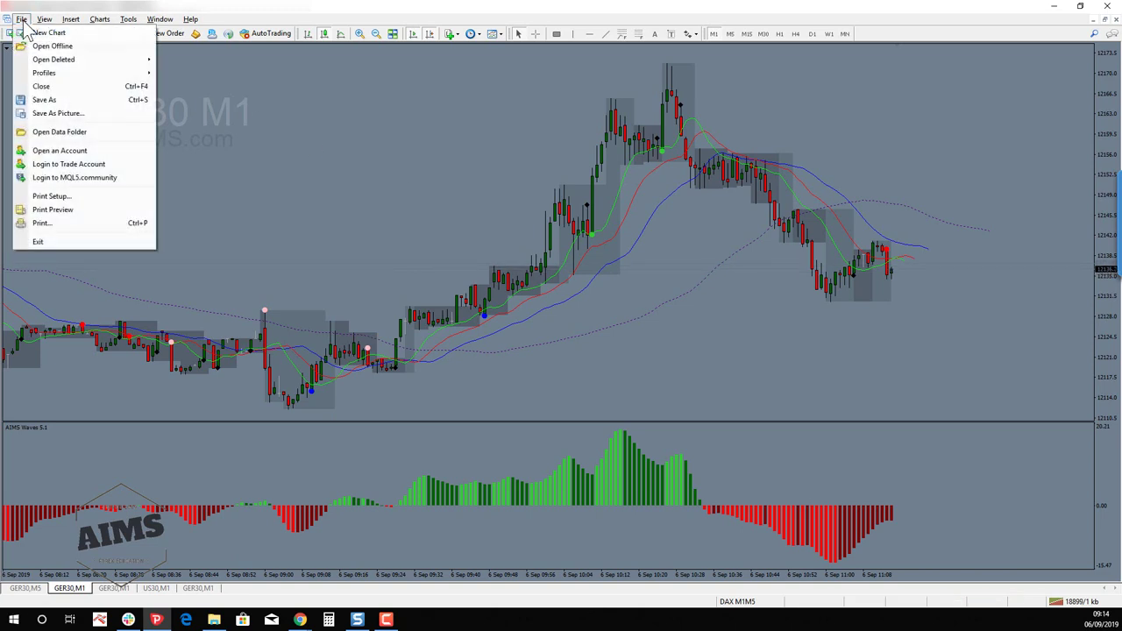
click(64, 140)
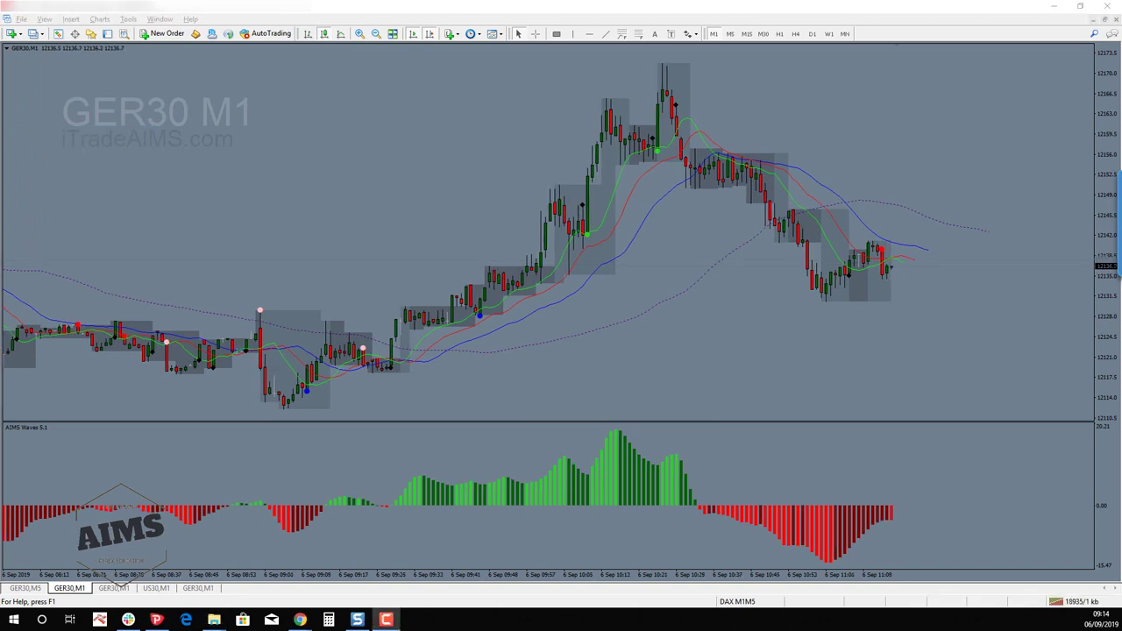
click(214, 619)
drag(307, 197, 337, 96)
drag(522, 275, 672, 479)
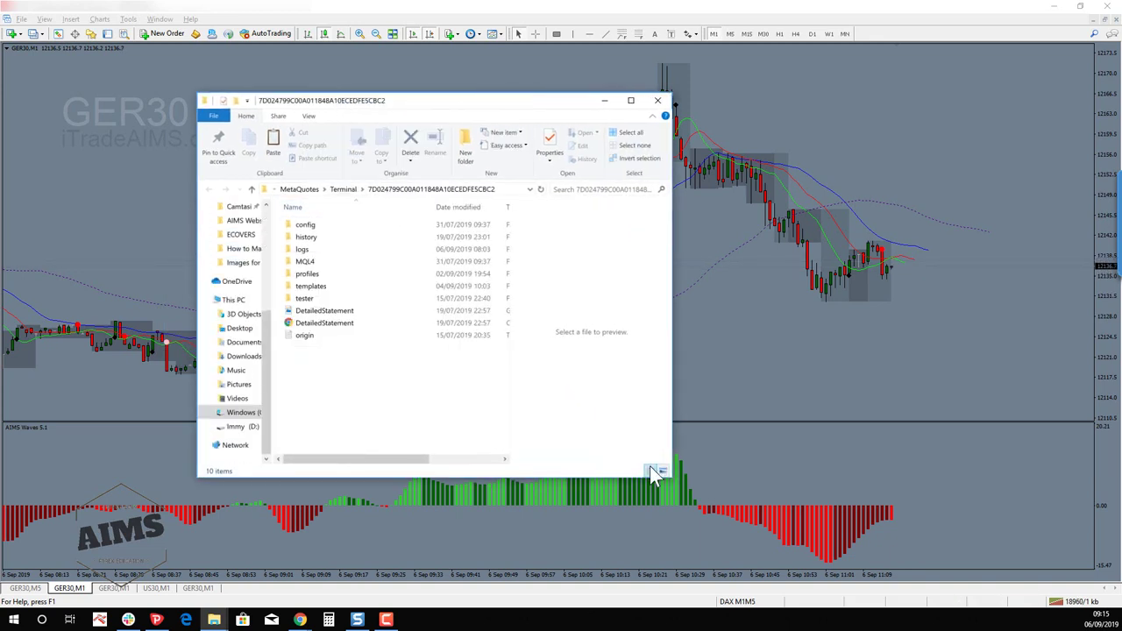
- Paste the four AIMS V5.1 indicator files into MQL4\Indicators
double_click(308, 263)
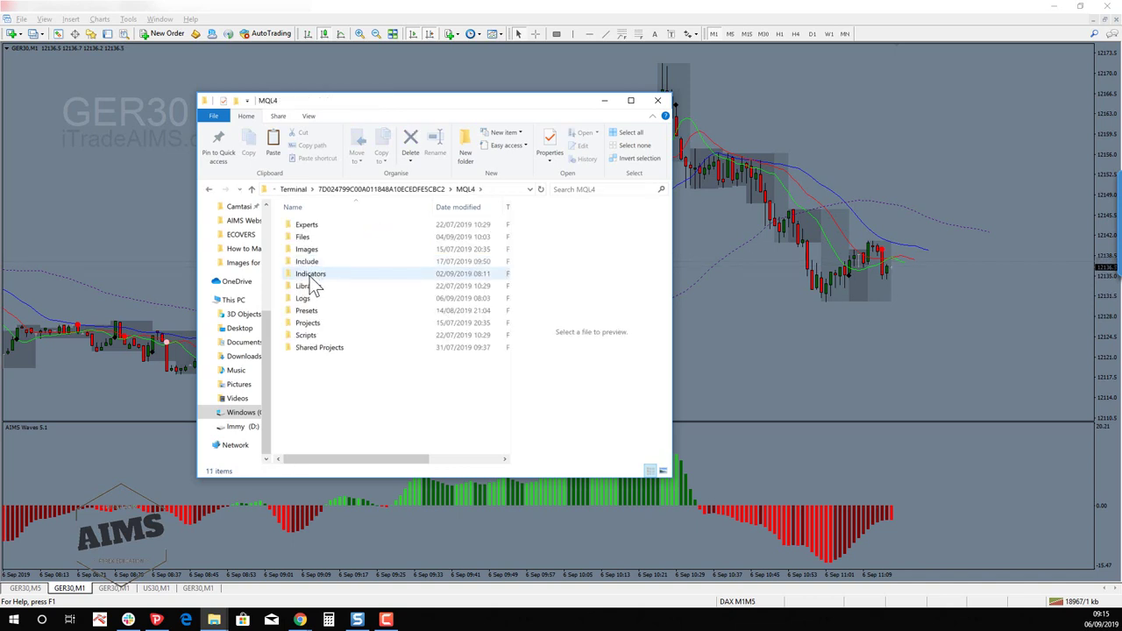
double_click(309, 275)
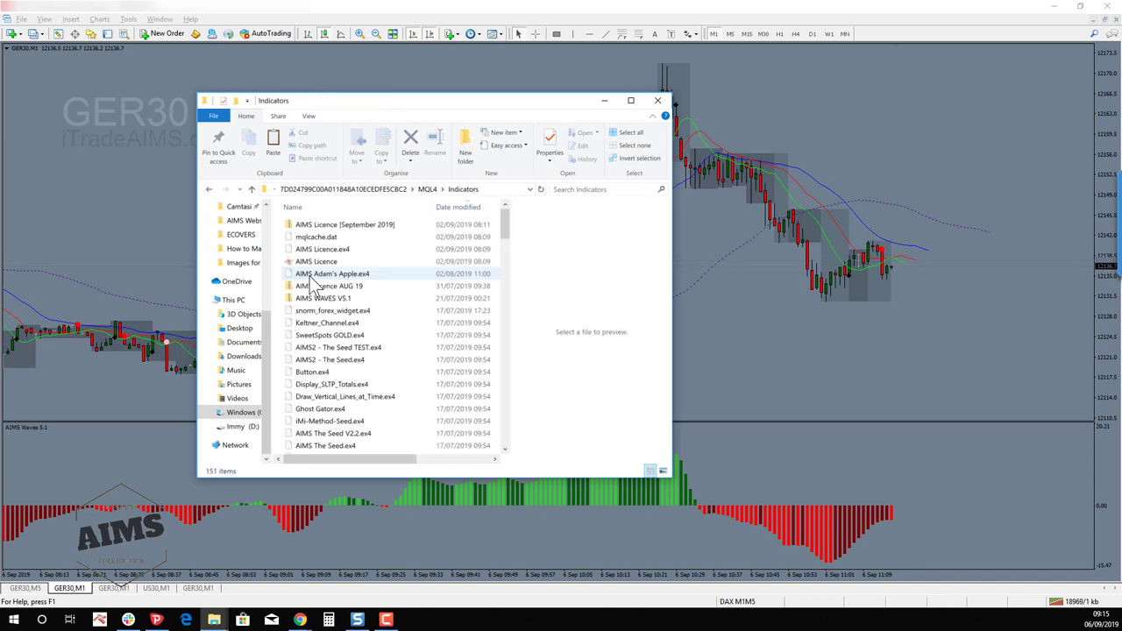
right_click(417, 270)
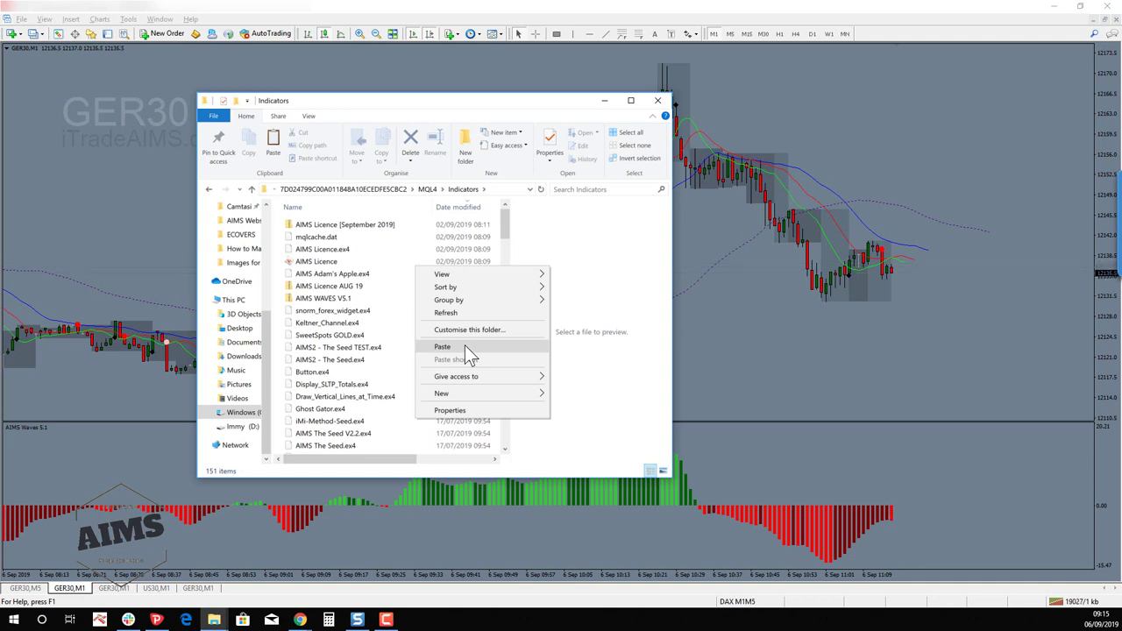
click(464, 345)
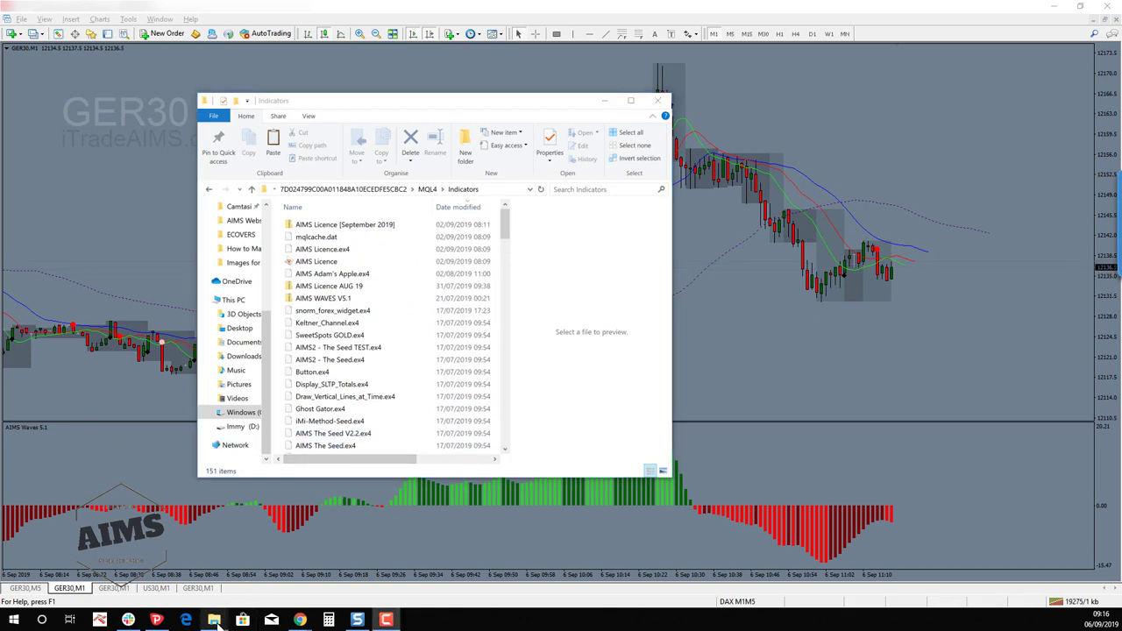
- Copy the AIMS - The Setup V5.1.tpl file from the downloaded package folder
mouse_move(214, 620)
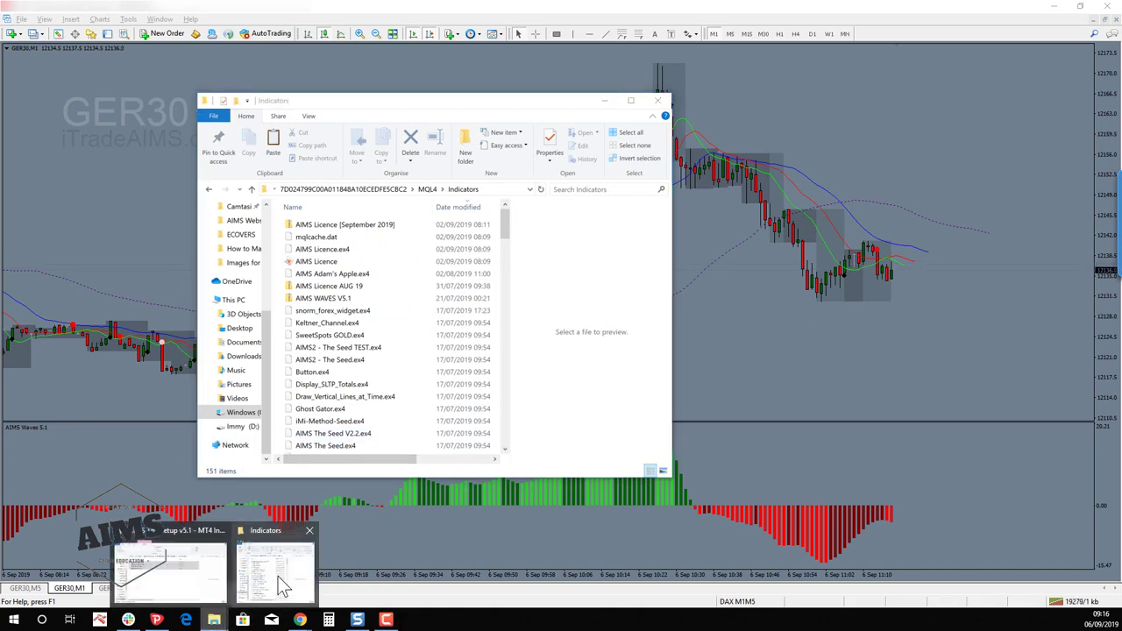
click(215, 574)
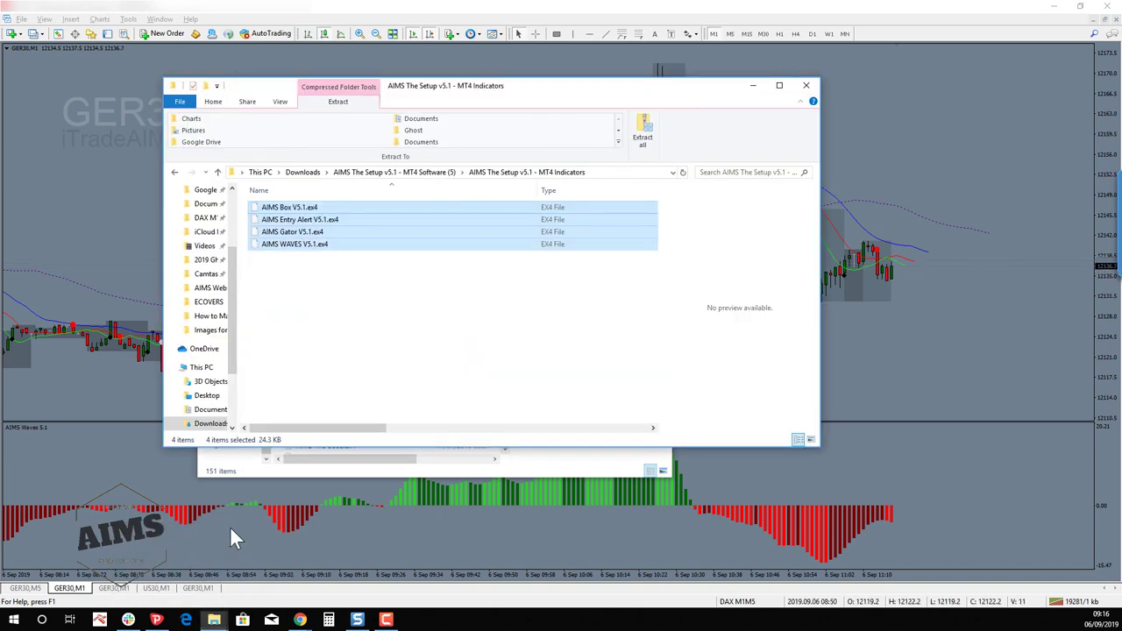
click(326, 299)
key(BackSpace)
click(337, 225)
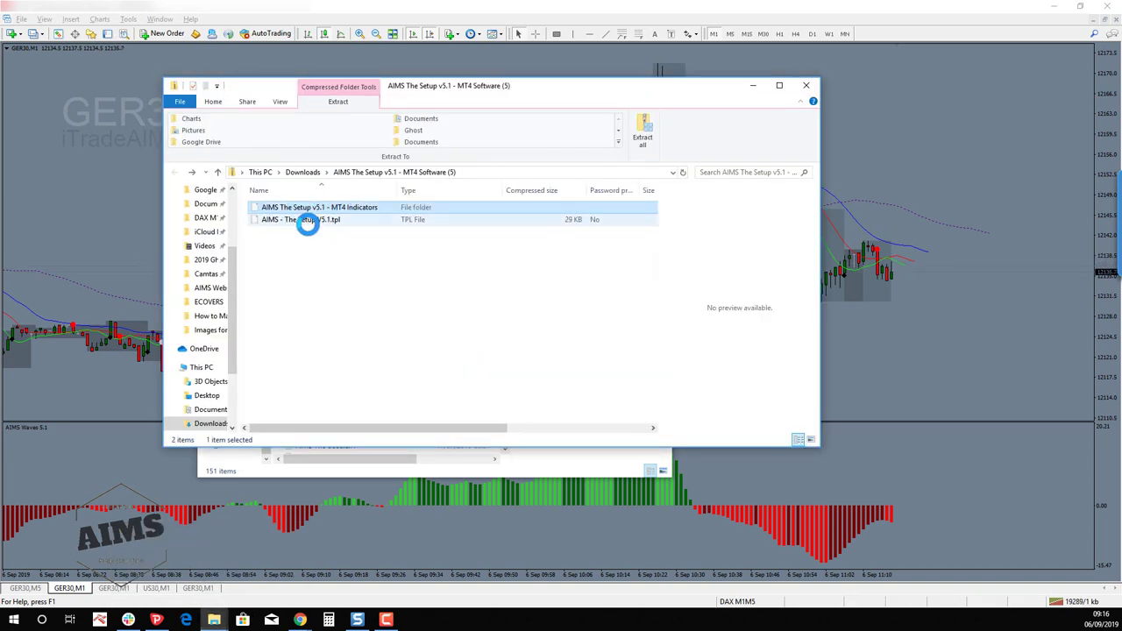
right_click(304, 222)
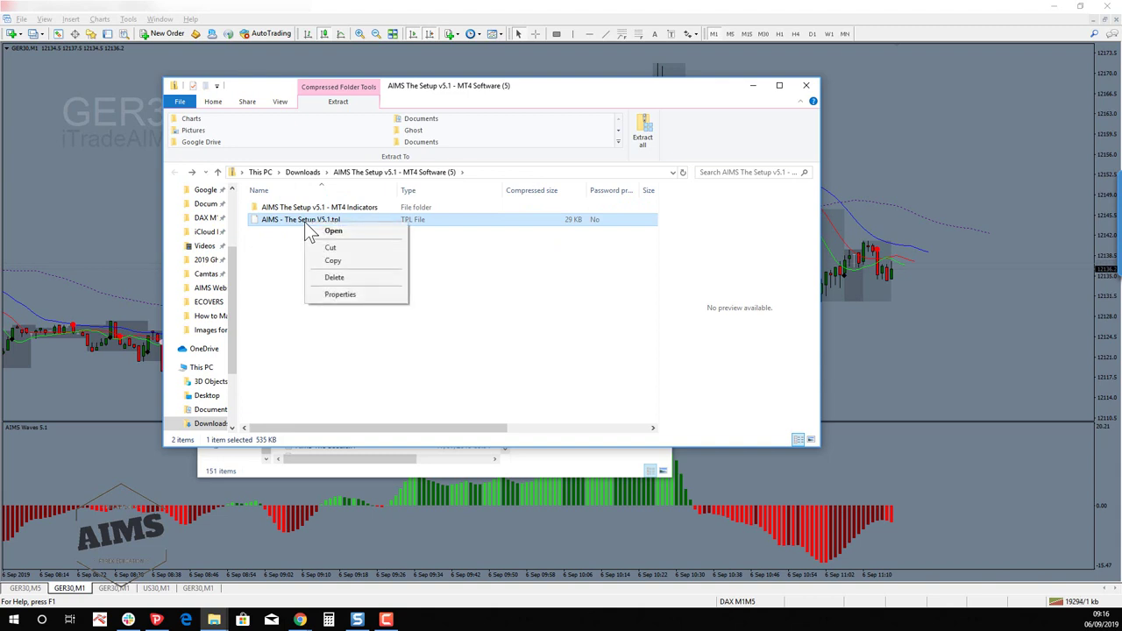
click(340, 263)
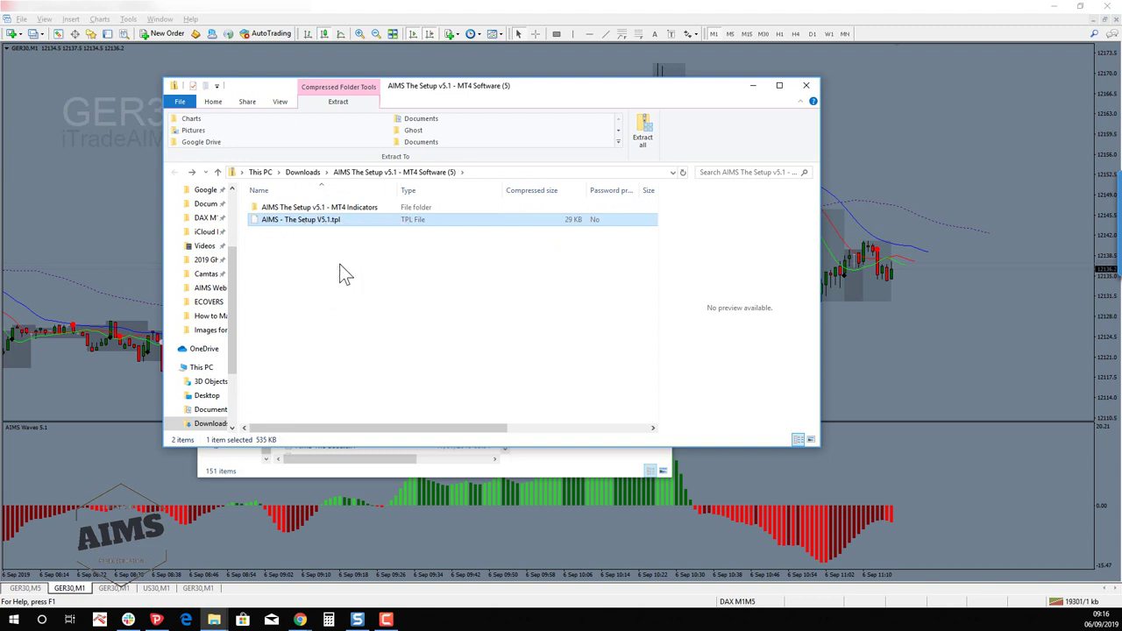
- Paste the template into MetaTrader's templates folder via the Save Template dialog, then cancel
click(445, 67)
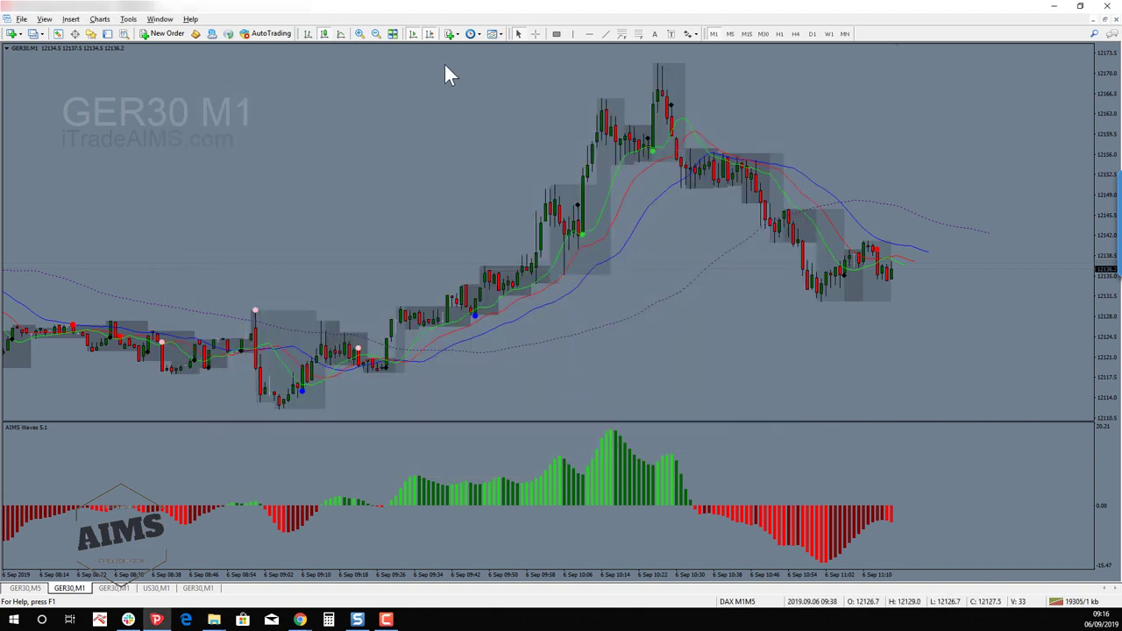
click(497, 36)
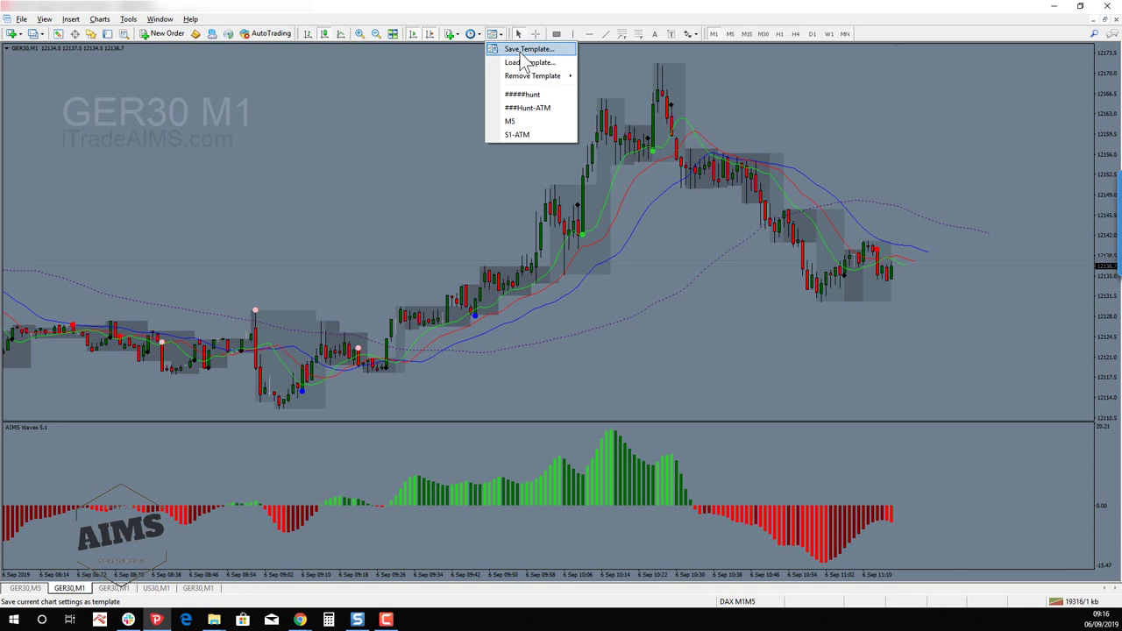
click(521, 50)
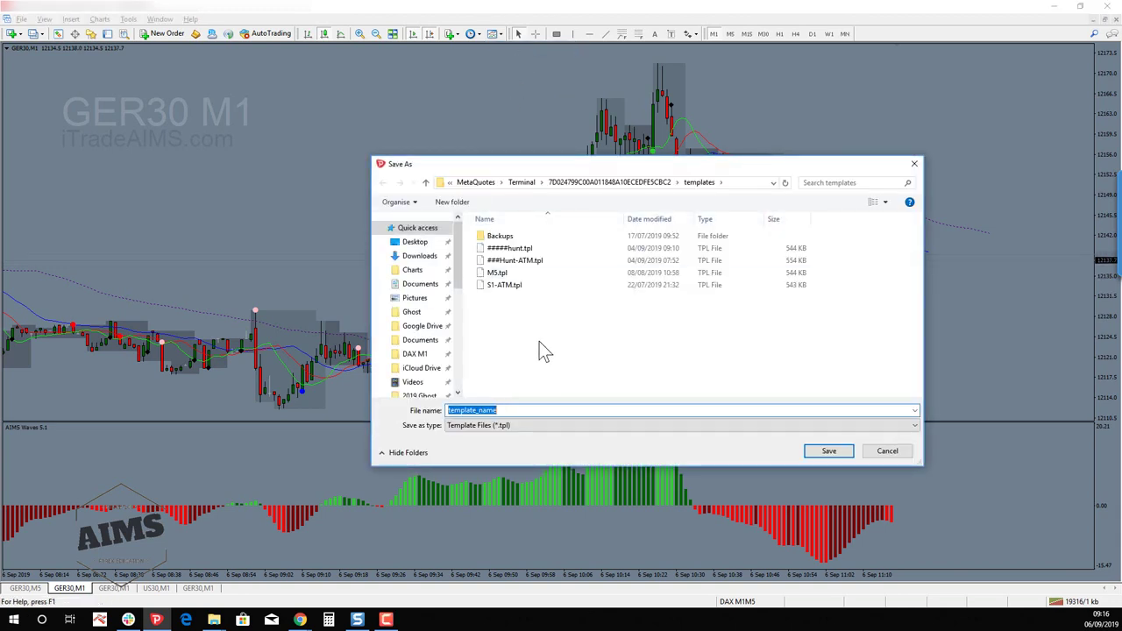
right_click(539, 342)
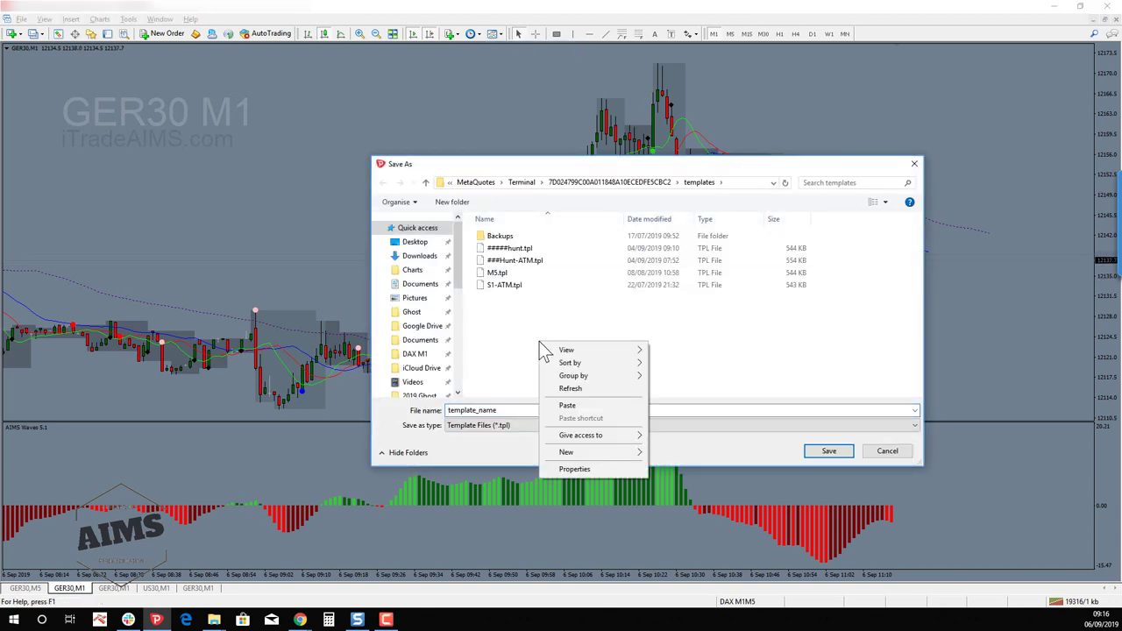
click(581, 406)
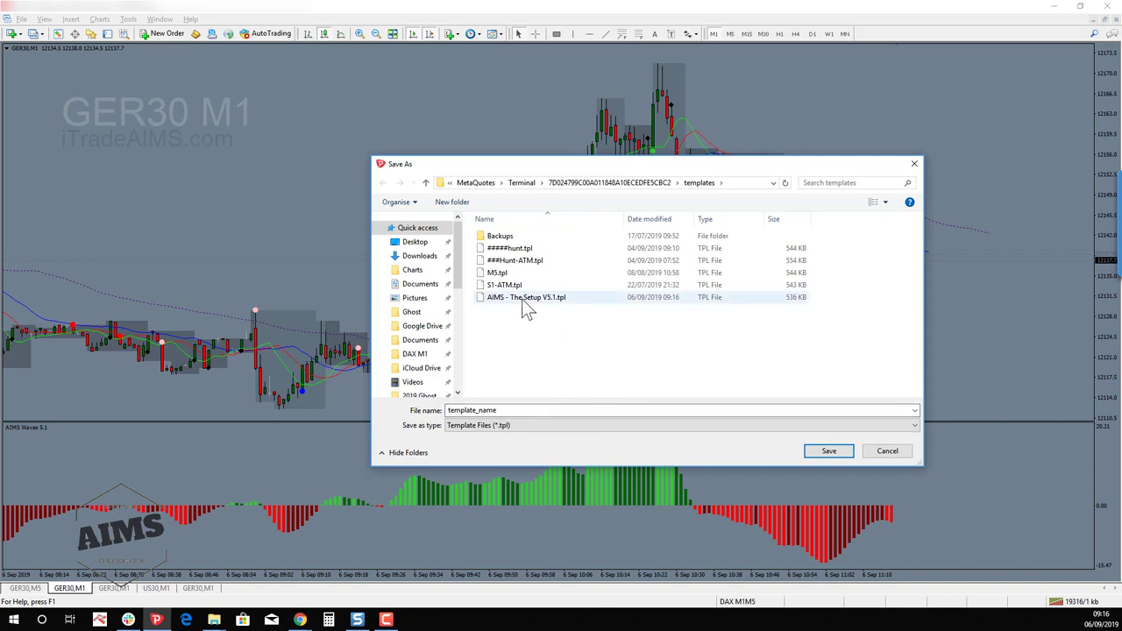
click(884, 454)
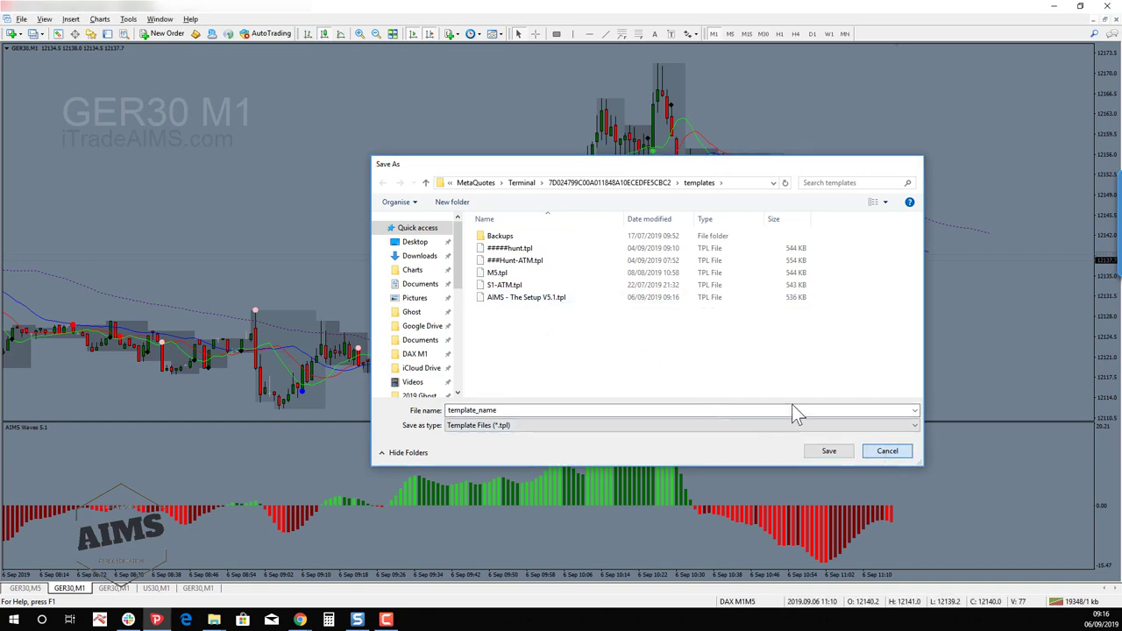
- Open the templates folder inside MetaTrader's data folder
click(21, 19)
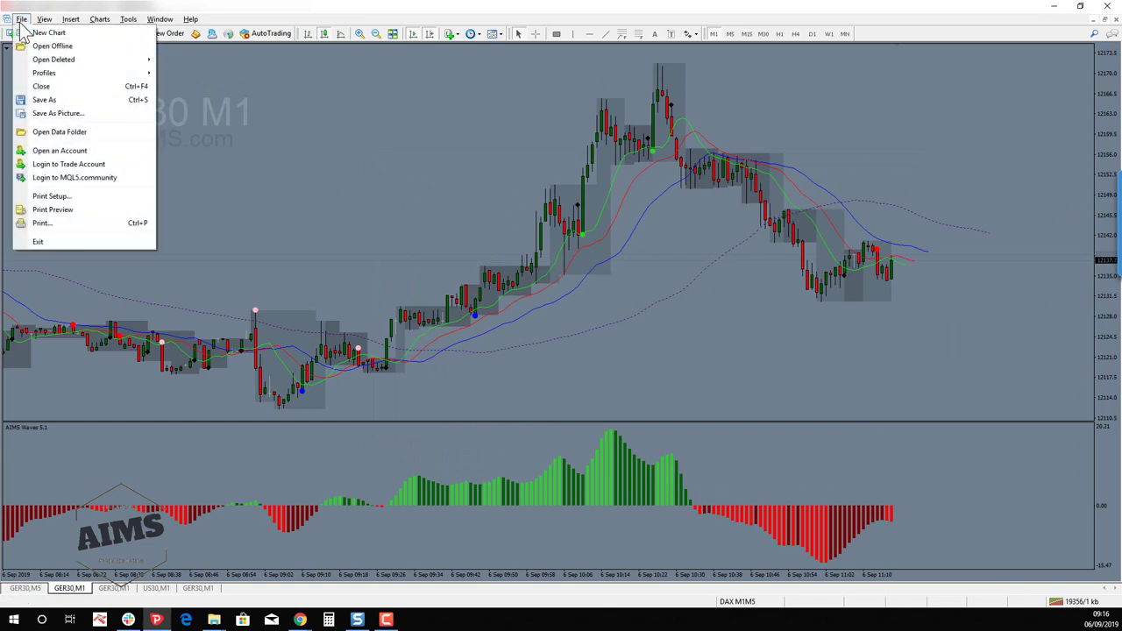
click(74, 134)
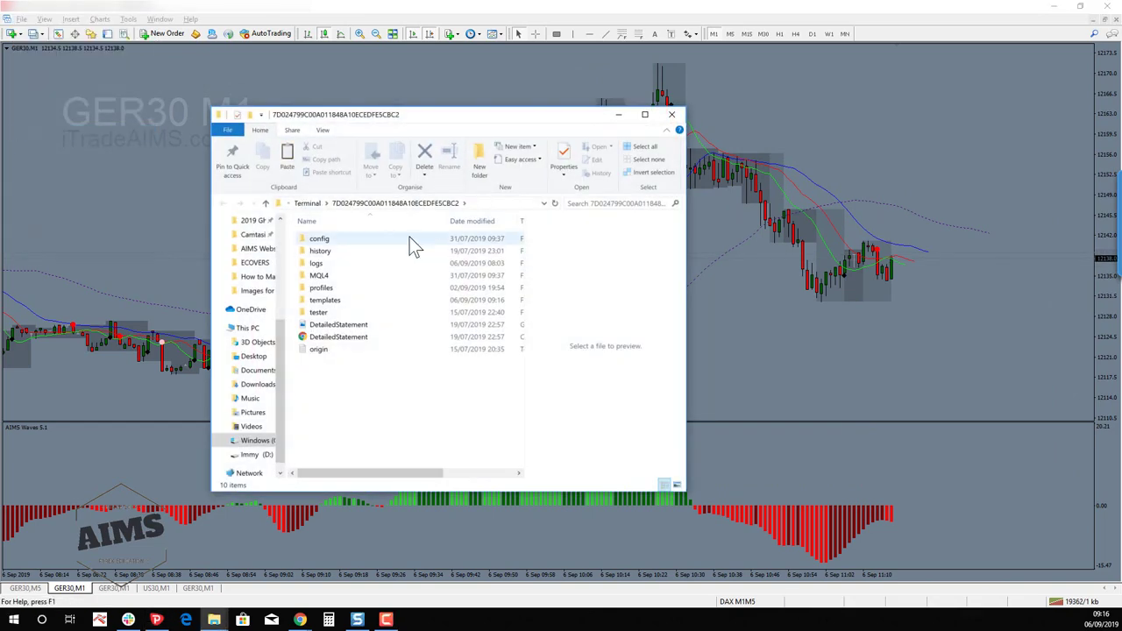
double_click(320, 301)
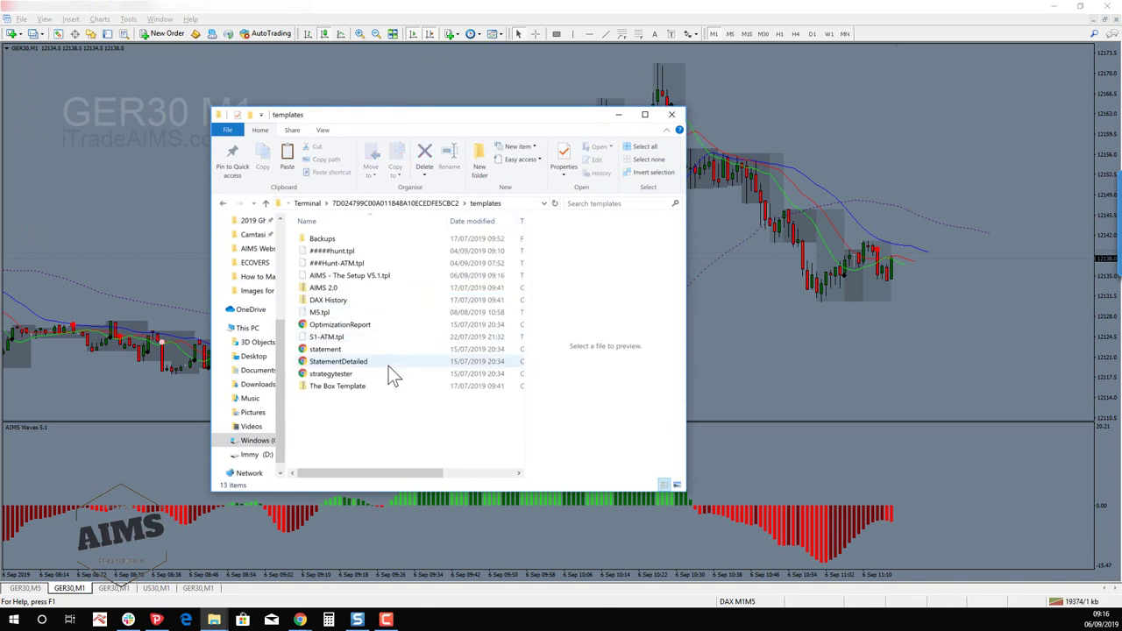
- Paste AIMS - The Setup V5.1.tpl there, replacing the existing file
right_click(381, 418)
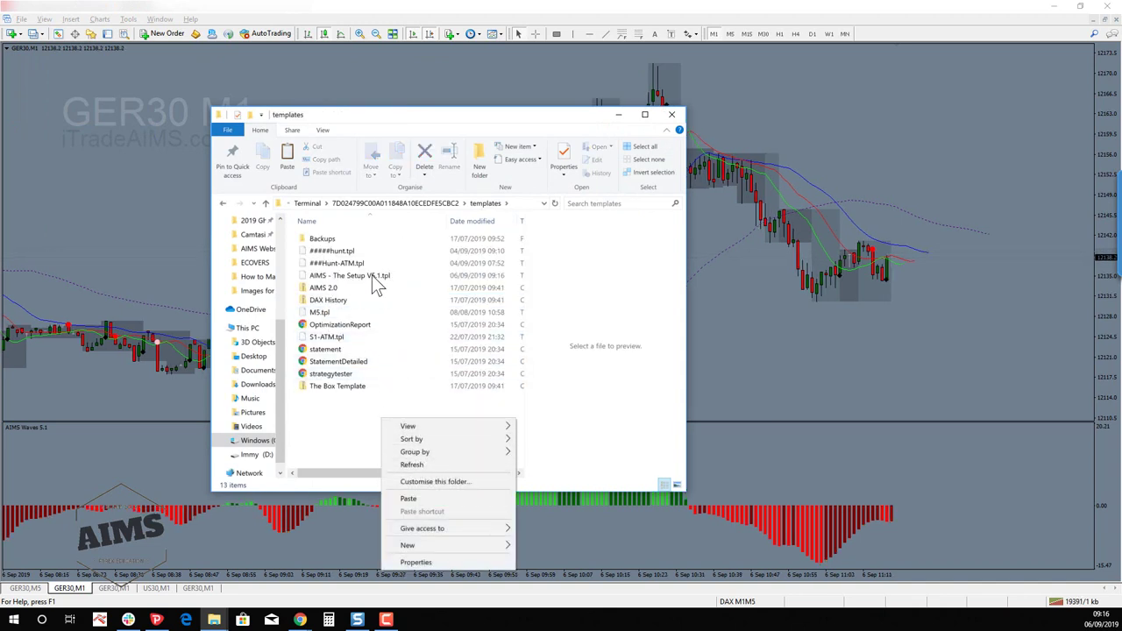
click(340, 418)
right_click(341, 417)
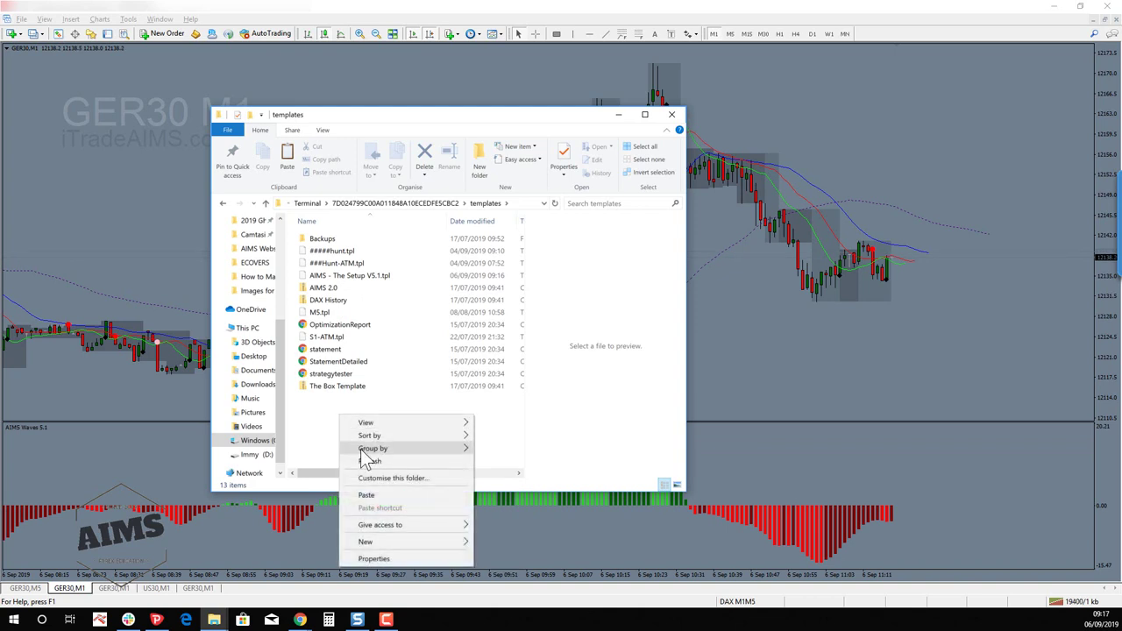
click(369, 495)
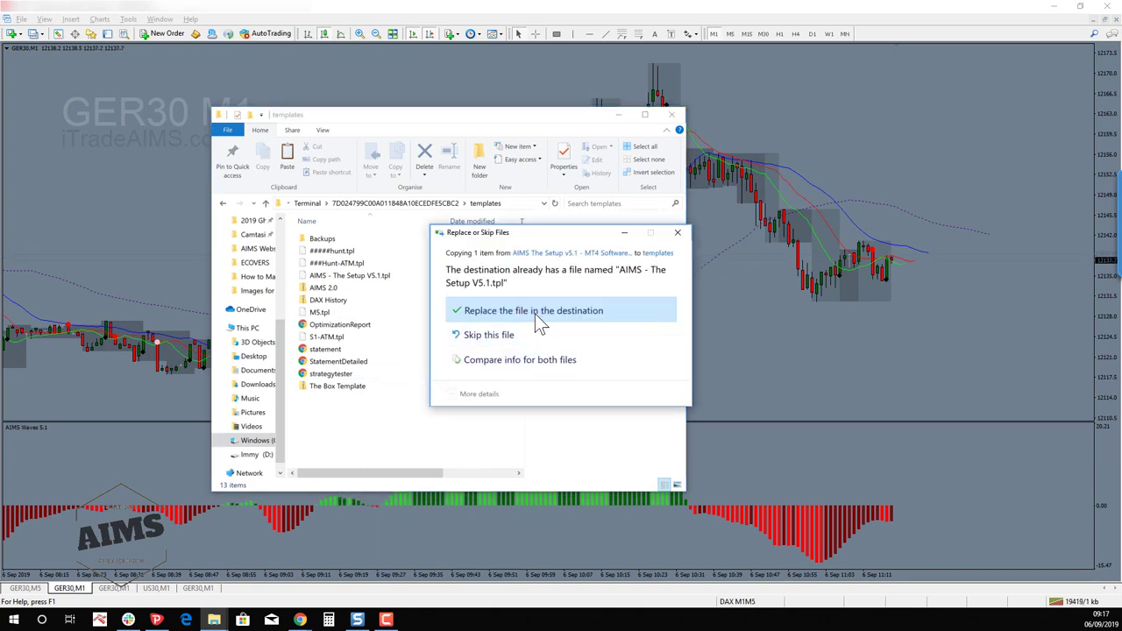
click(537, 316)
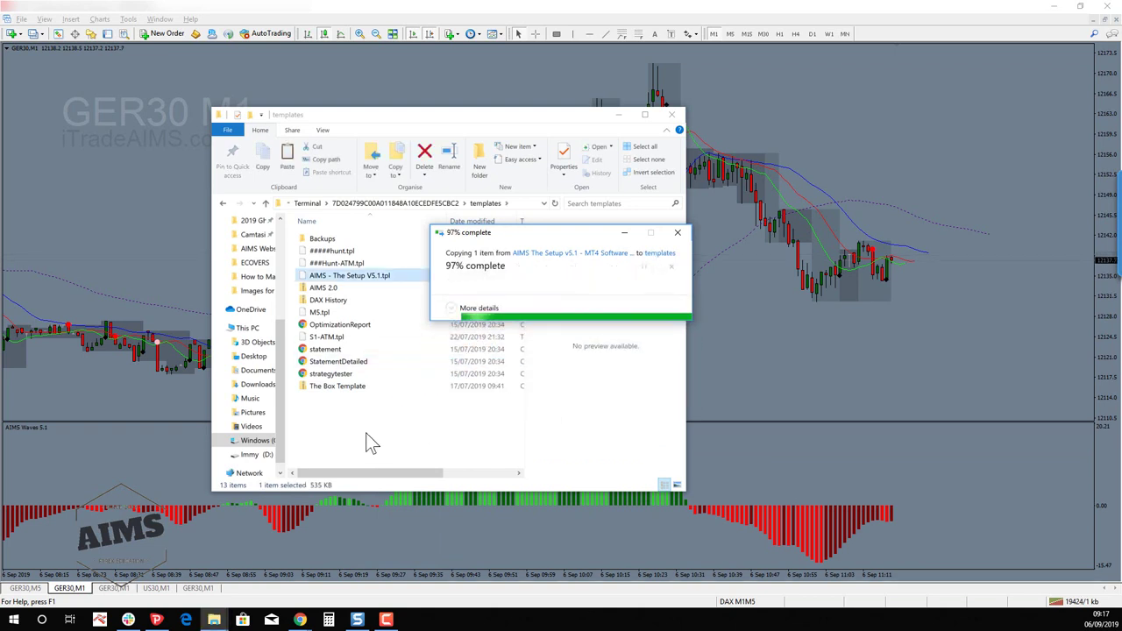
click(497, 35)
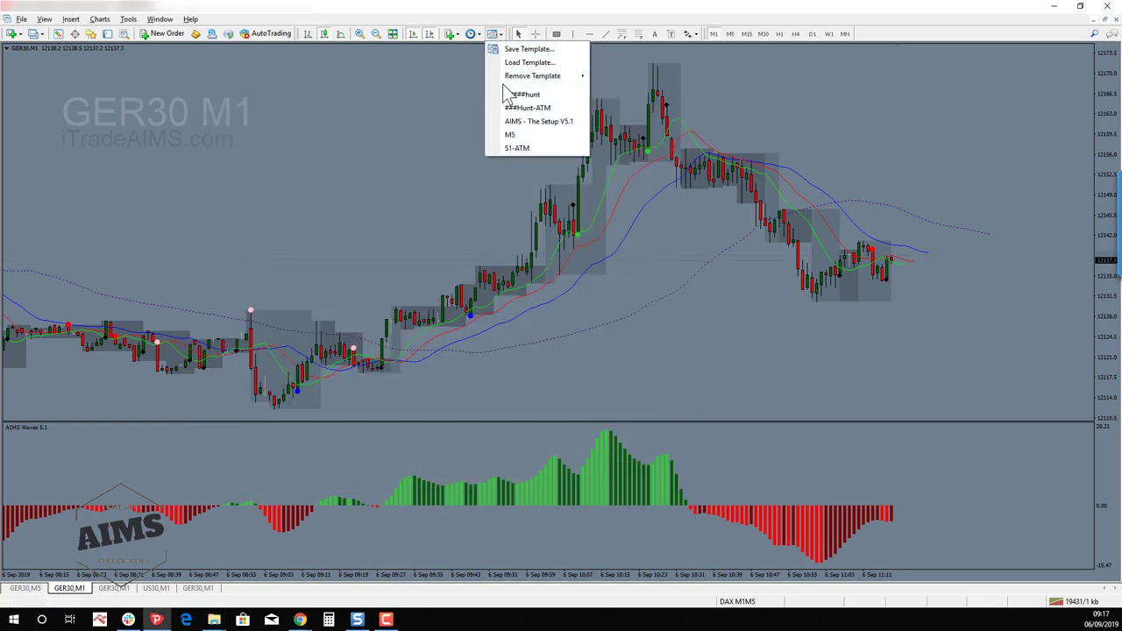
- Open a new GER30 chart window from Market Watch
click(508, 96)
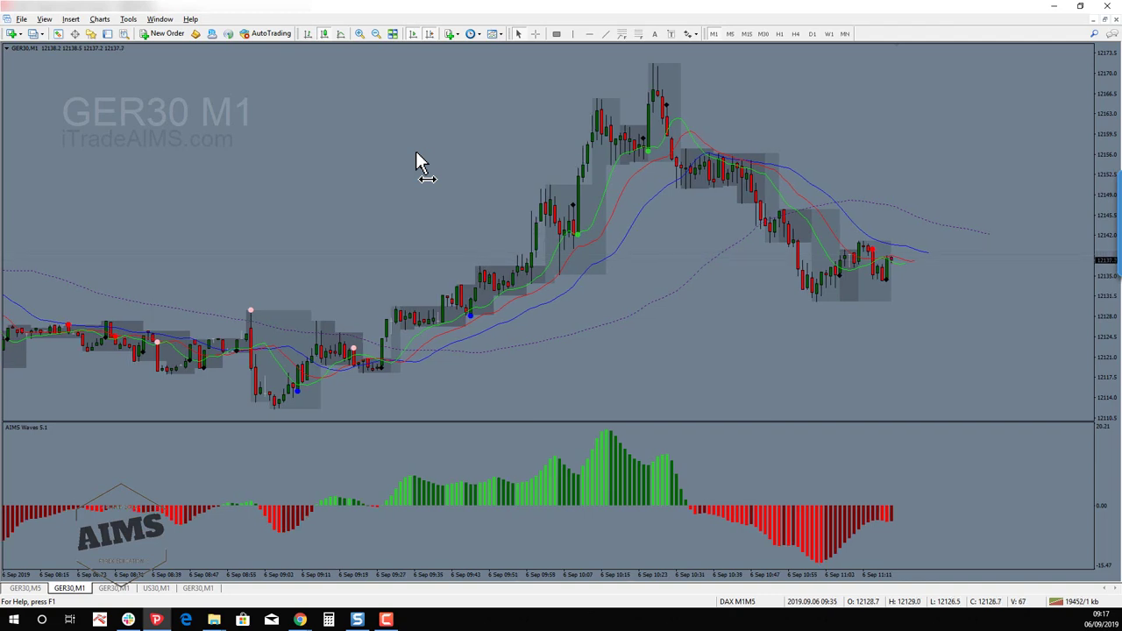
click(209, 588)
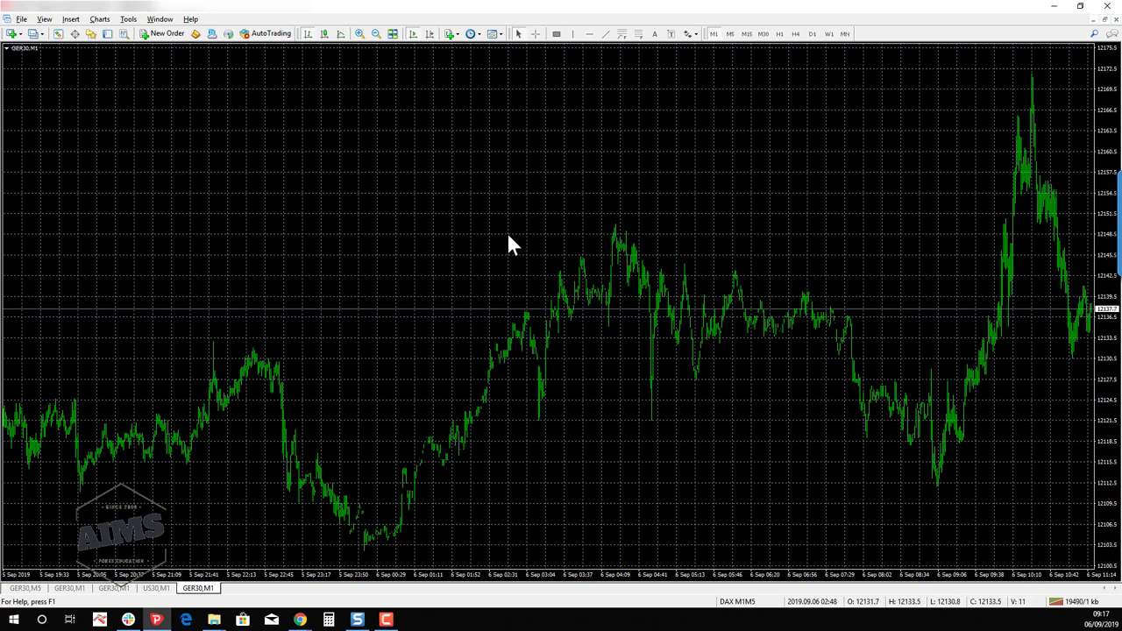
click(58, 34)
right_click(29, 142)
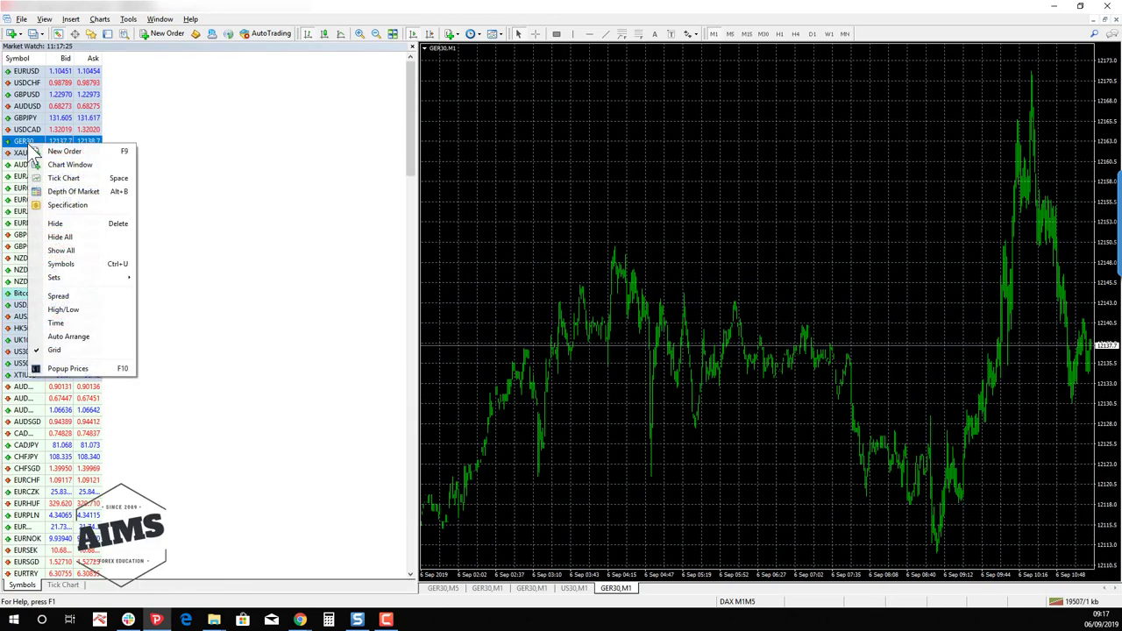
click(72, 163)
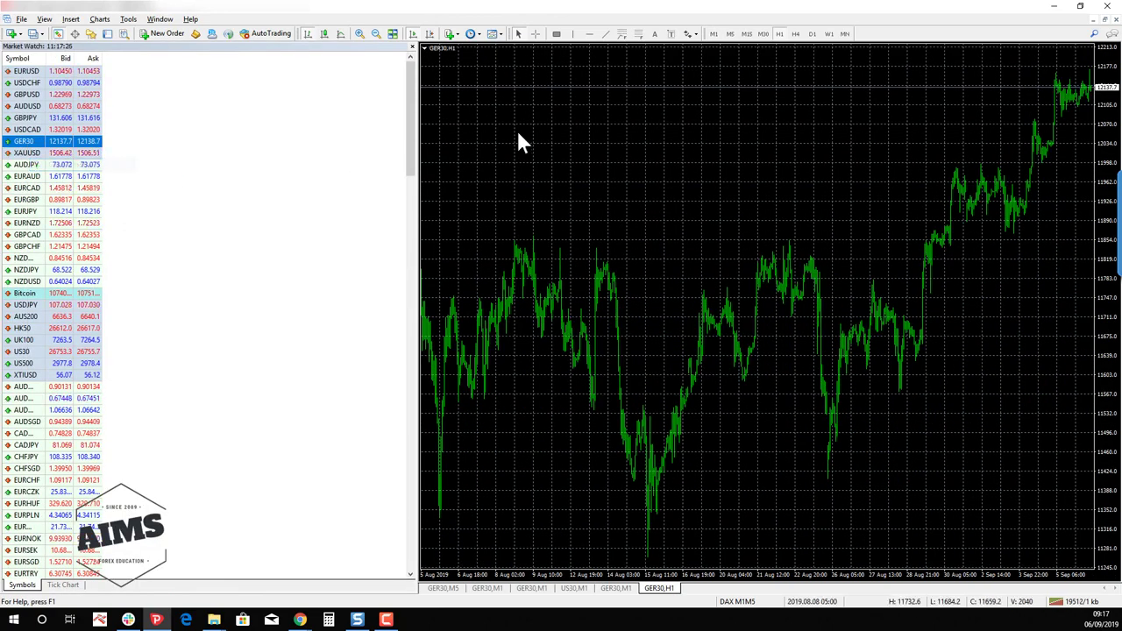
- Close Market Watch and apply the AIMS - The Setup V5.1 template to the chart
click(410, 58)
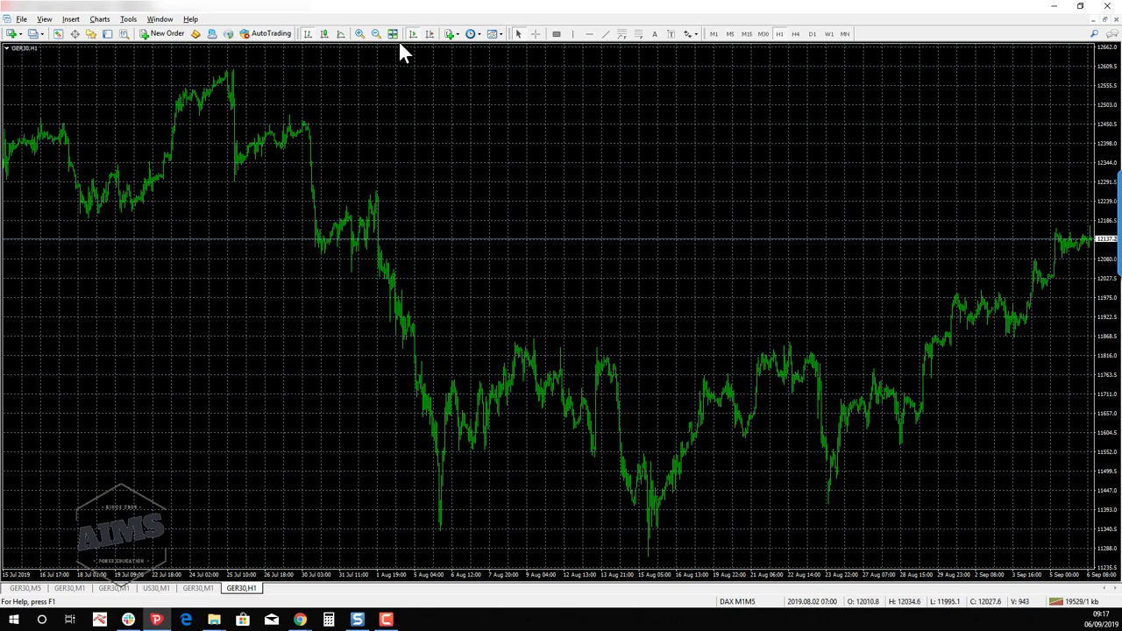
click(496, 35)
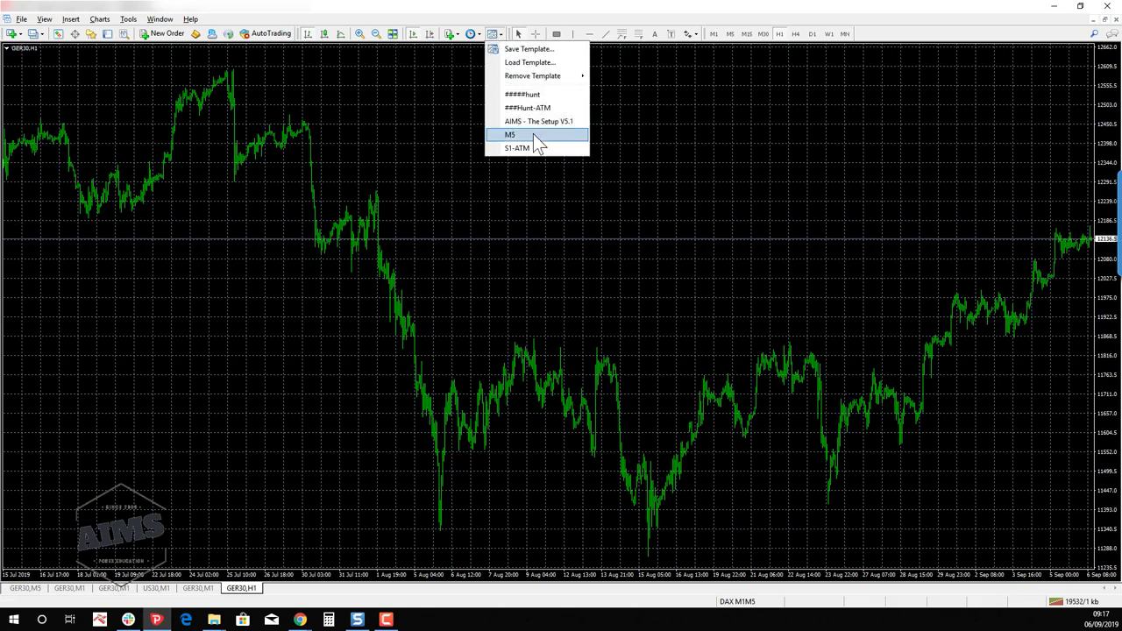
click(550, 123)
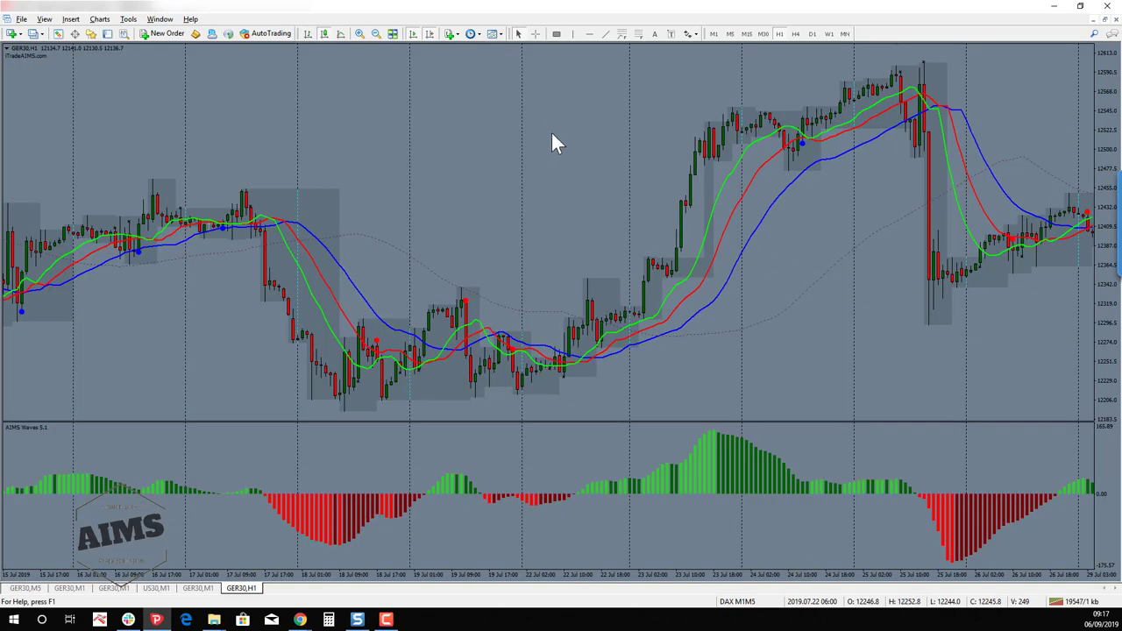
scroll(593, 230, down, 15)
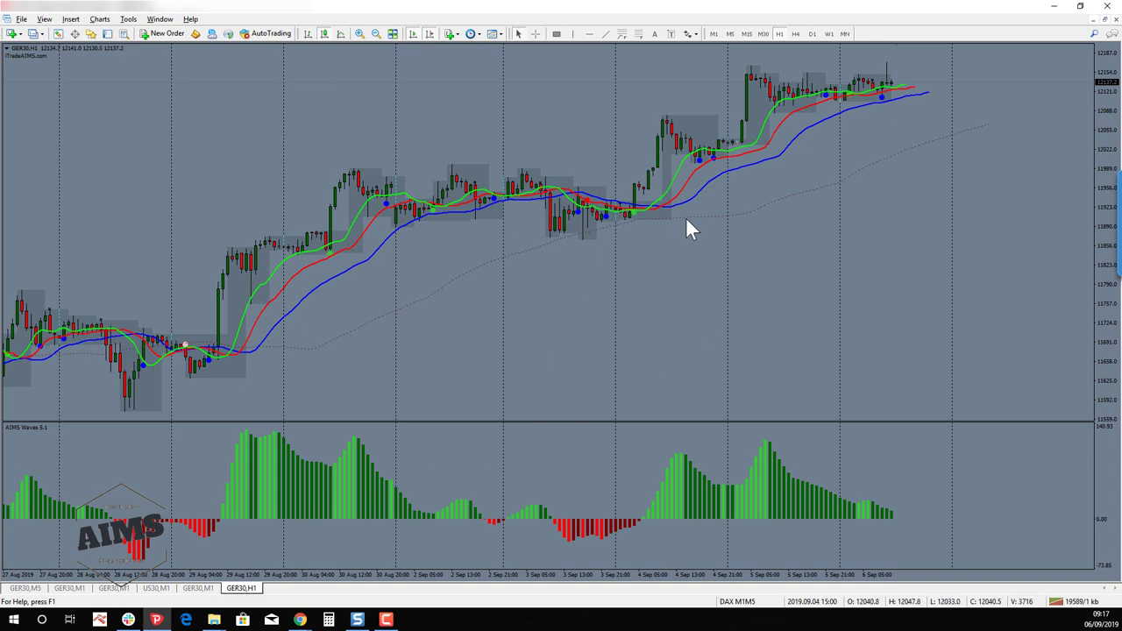
mouse_move(689, 221)
mouse_move(701, 165)
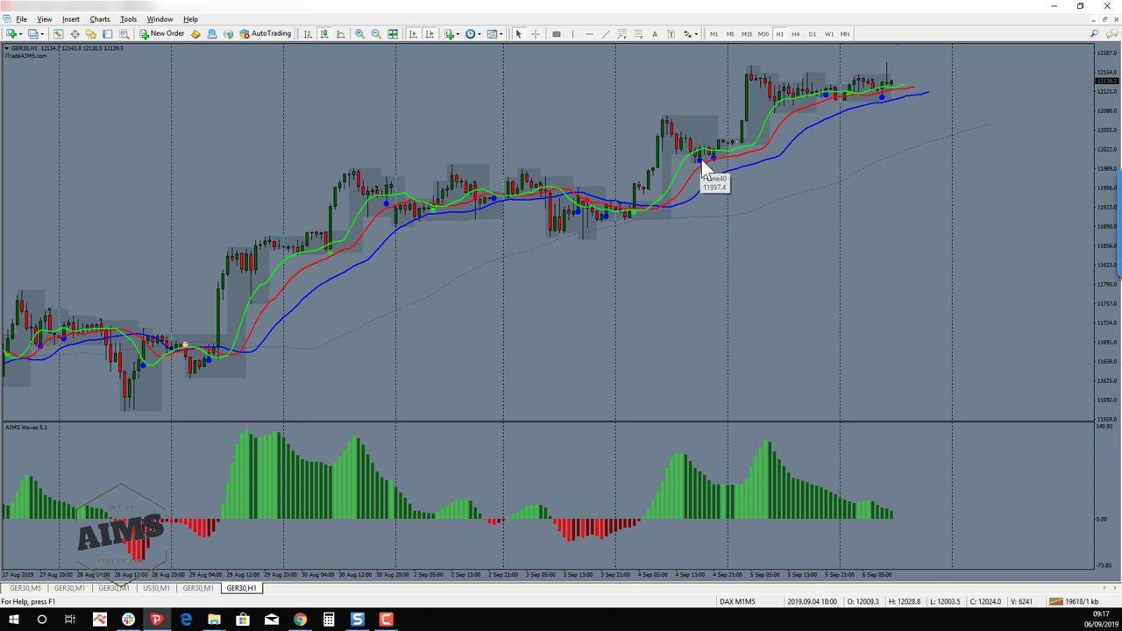
mouse_move(611, 225)
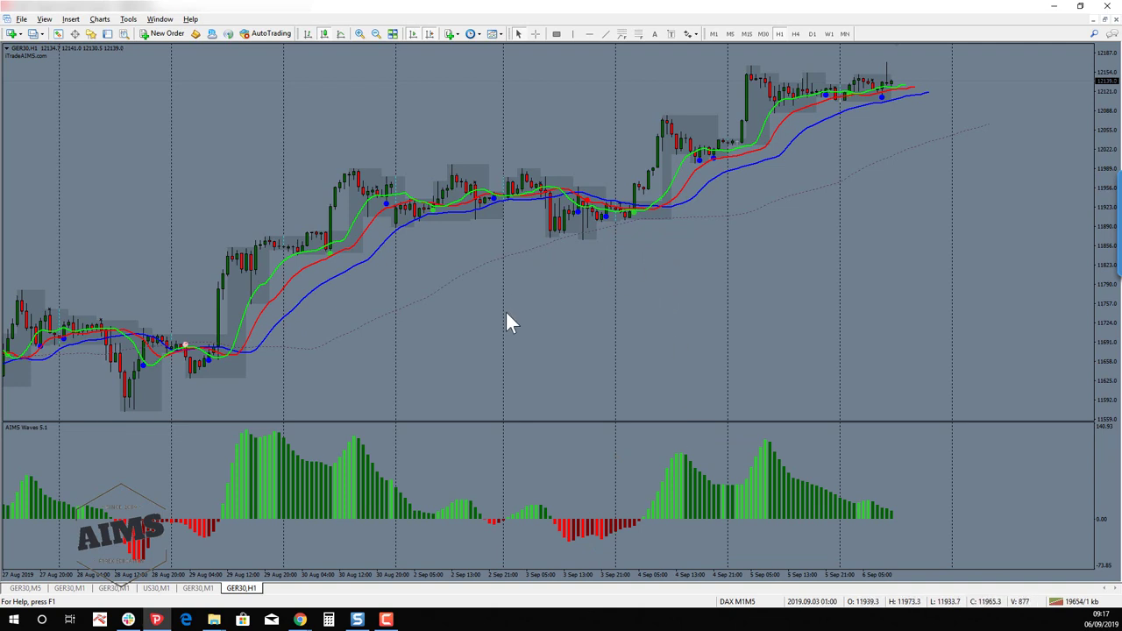
- In the Indicators List, set AIMS Box V5.1's MaxPipsBox input to false
right_click(551, 285)
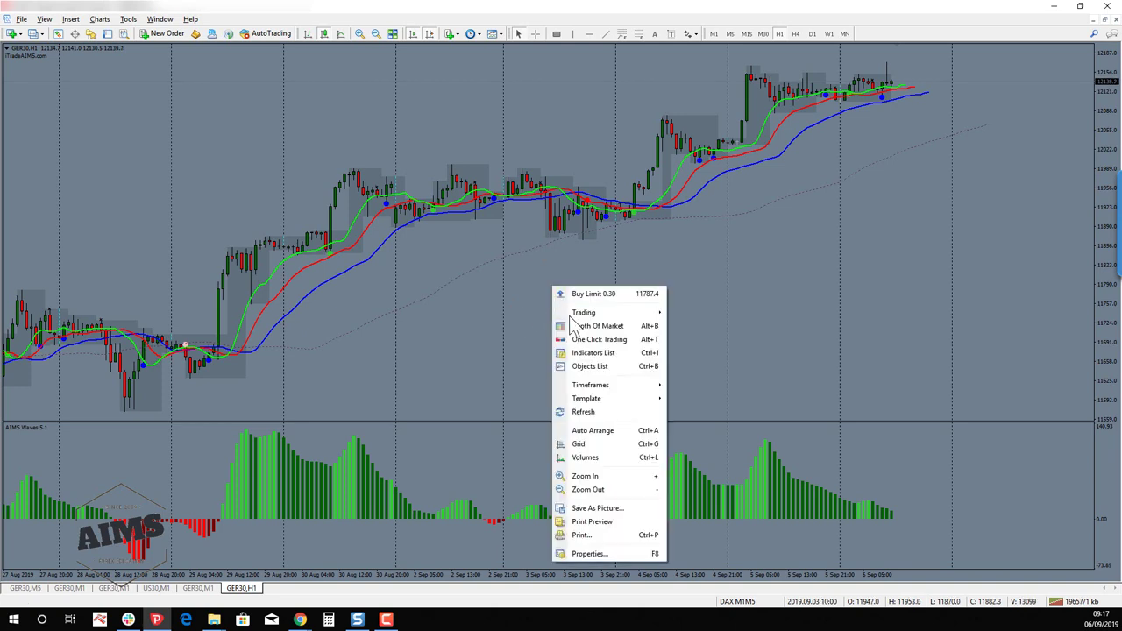
click(600, 354)
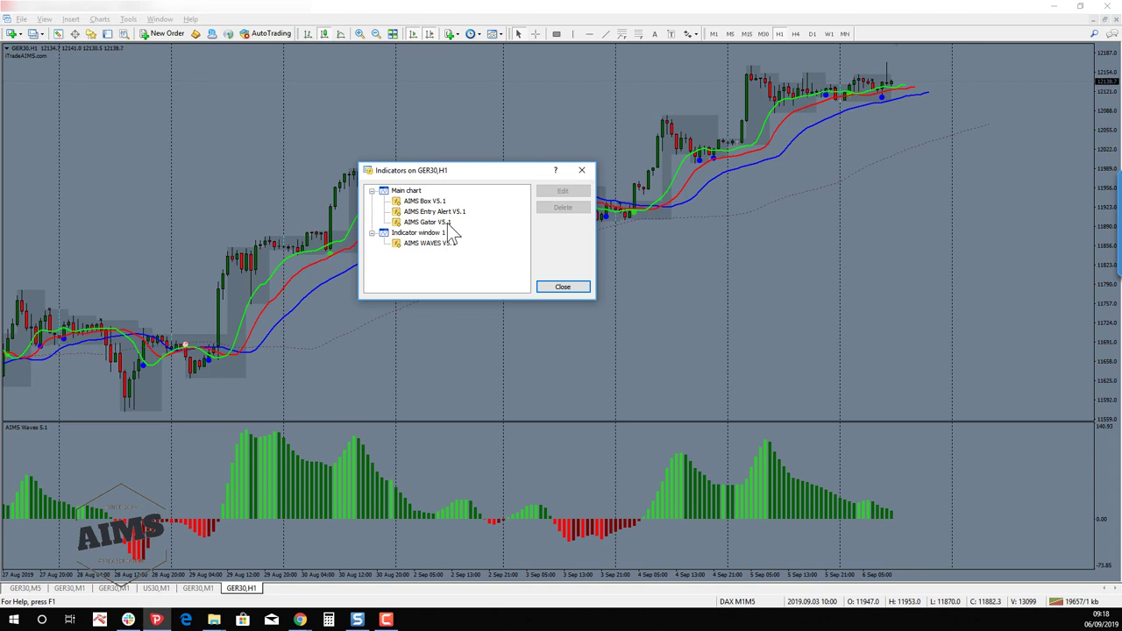
double_click(435, 203)
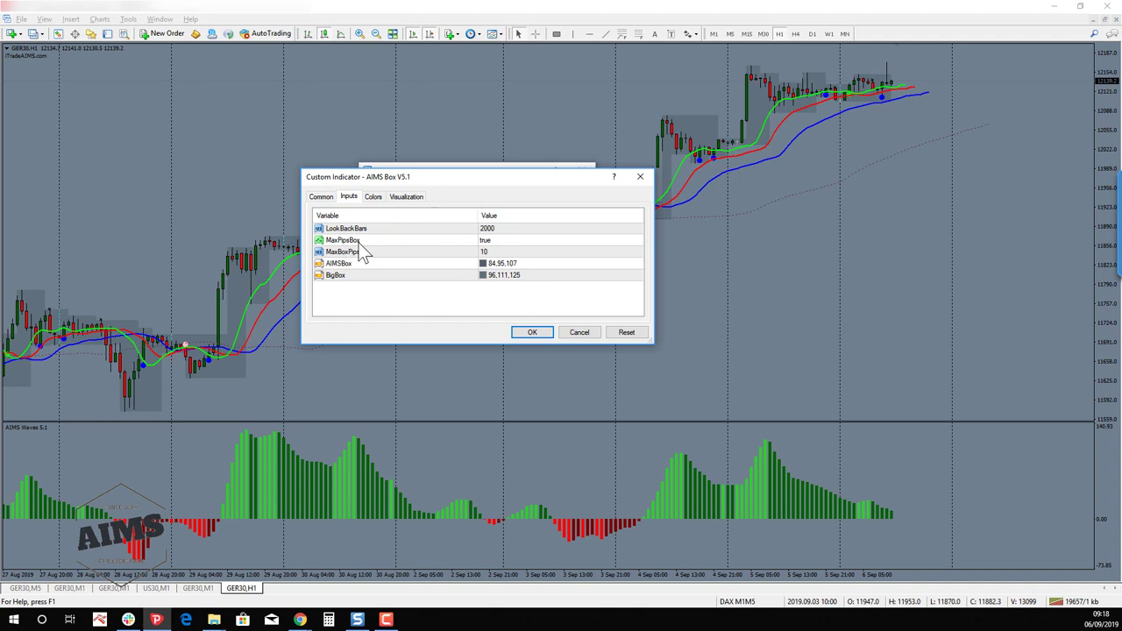
click(502, 243)
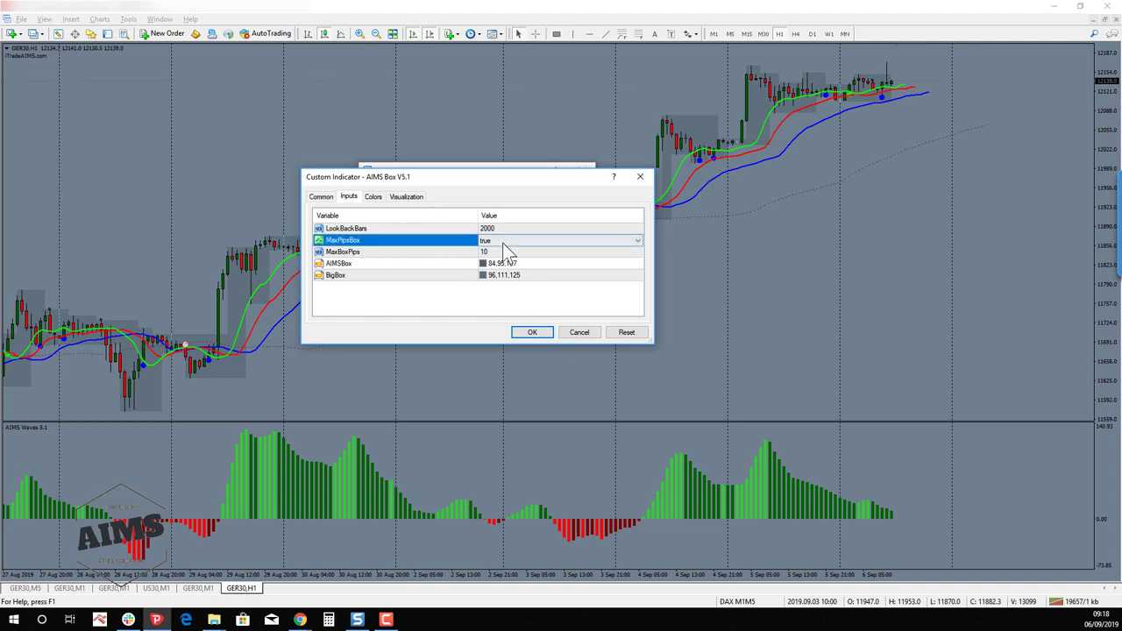
click(502, 243)
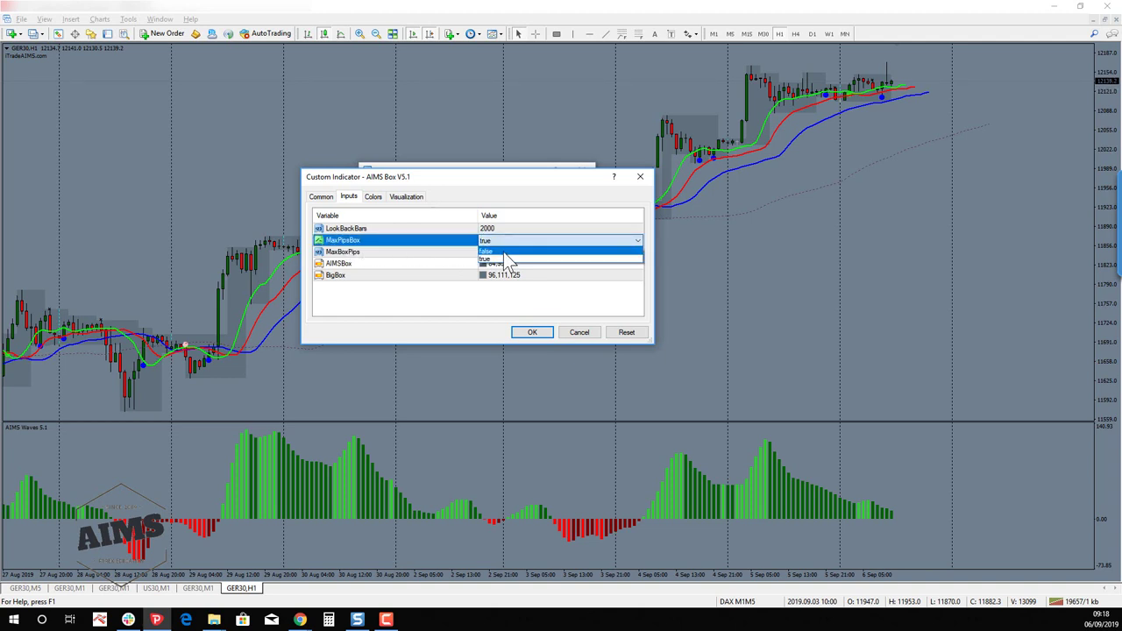
click(505, 251)
click(517, 251)
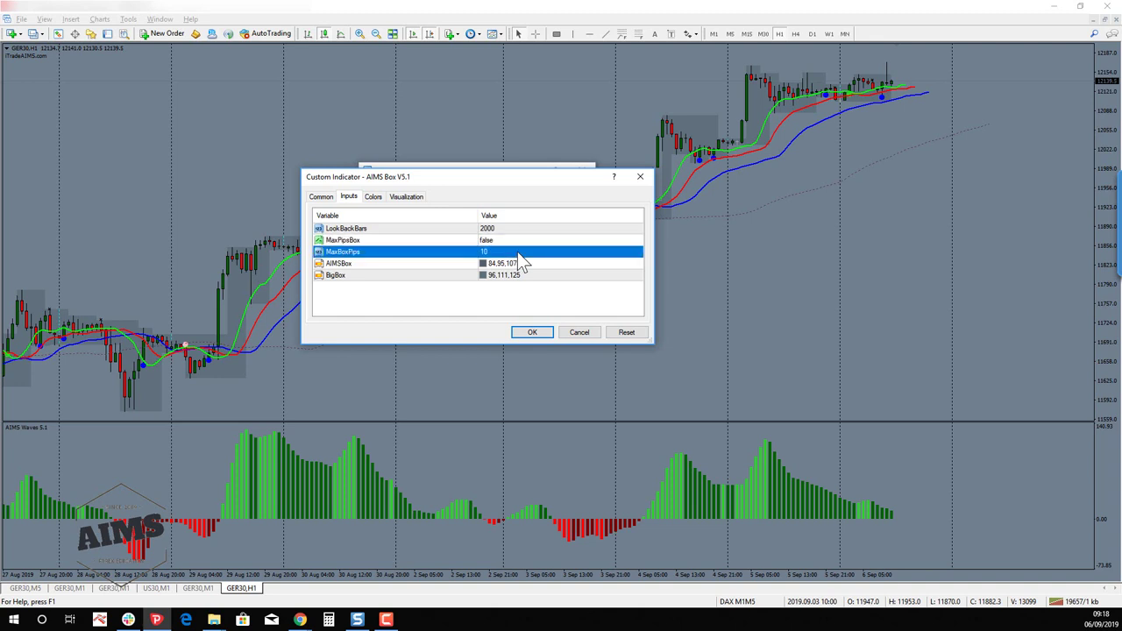
drag(499, 183, 512, 160)
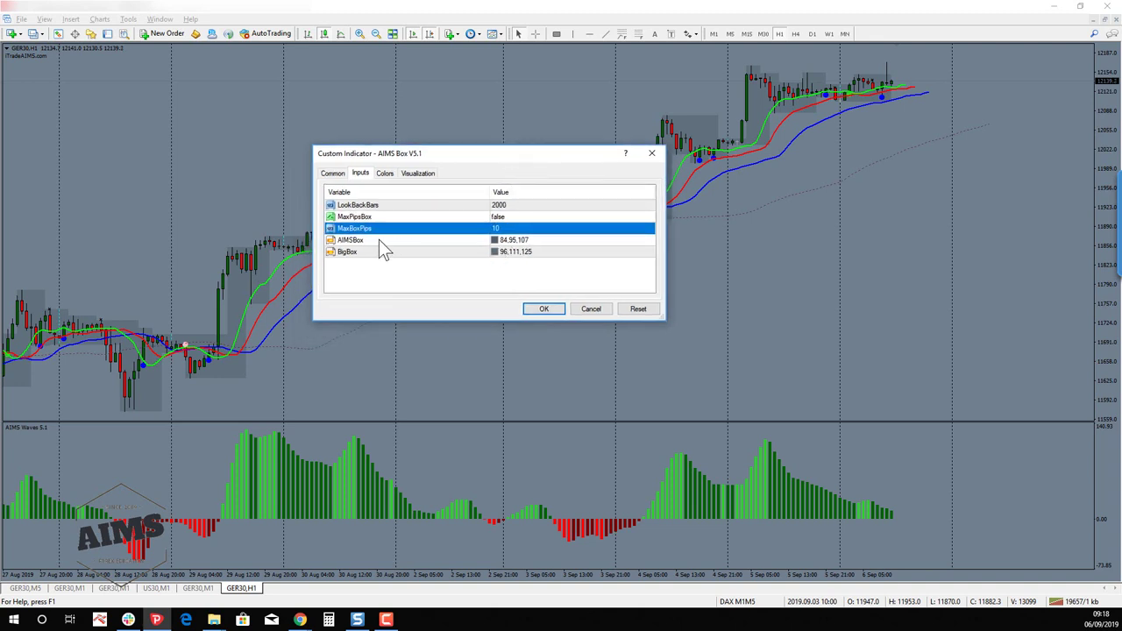
click(545, 310)
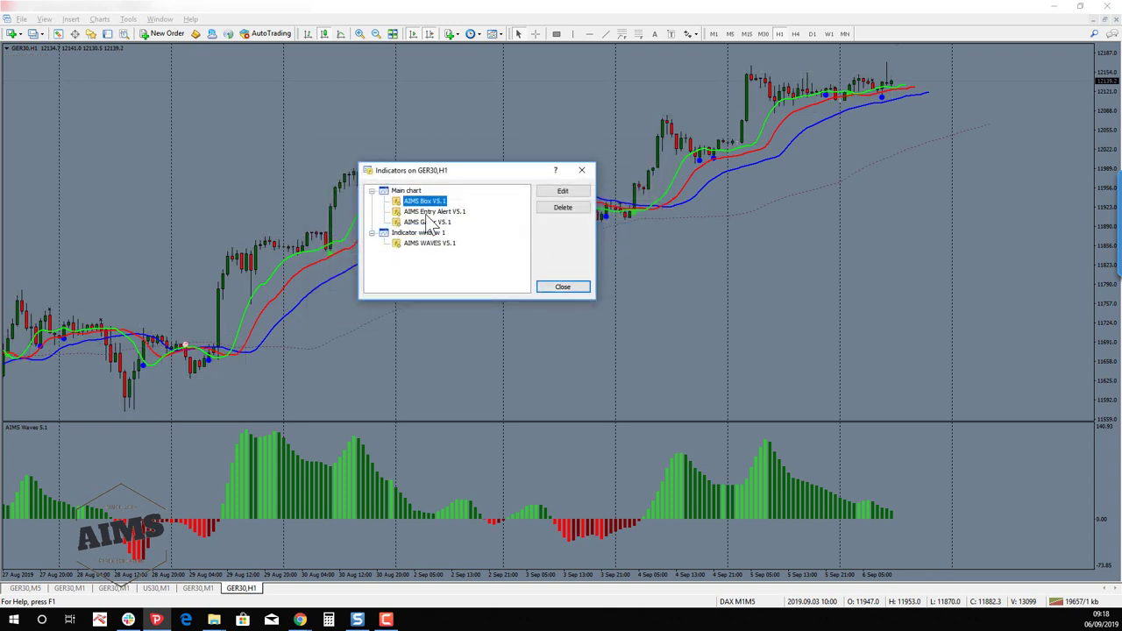
click(429, 213)
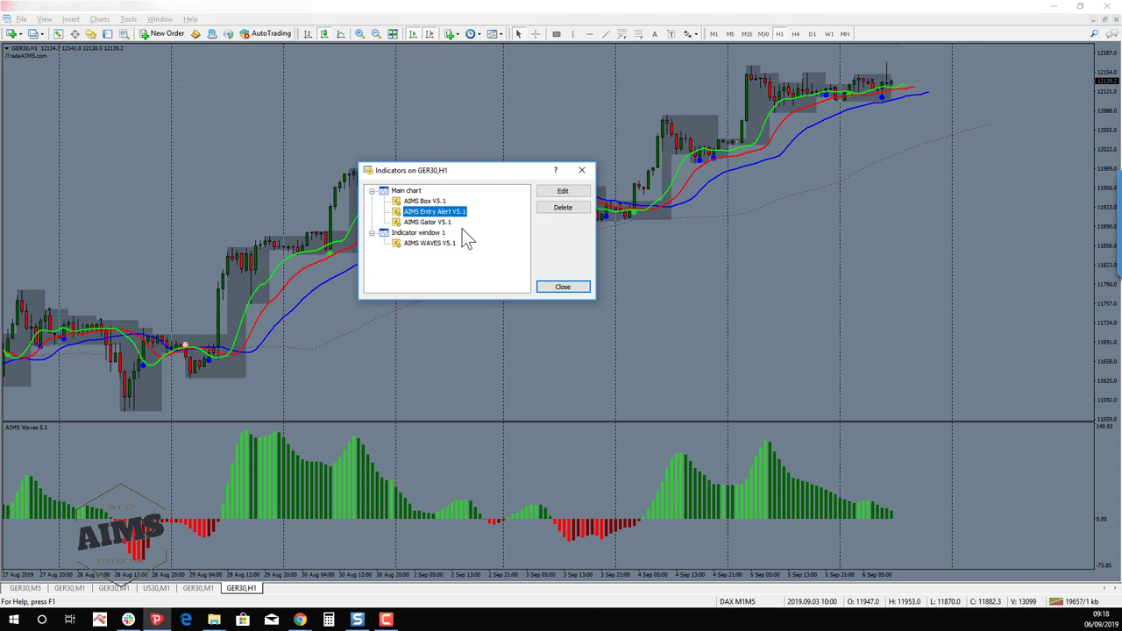
double_click(447, 214)
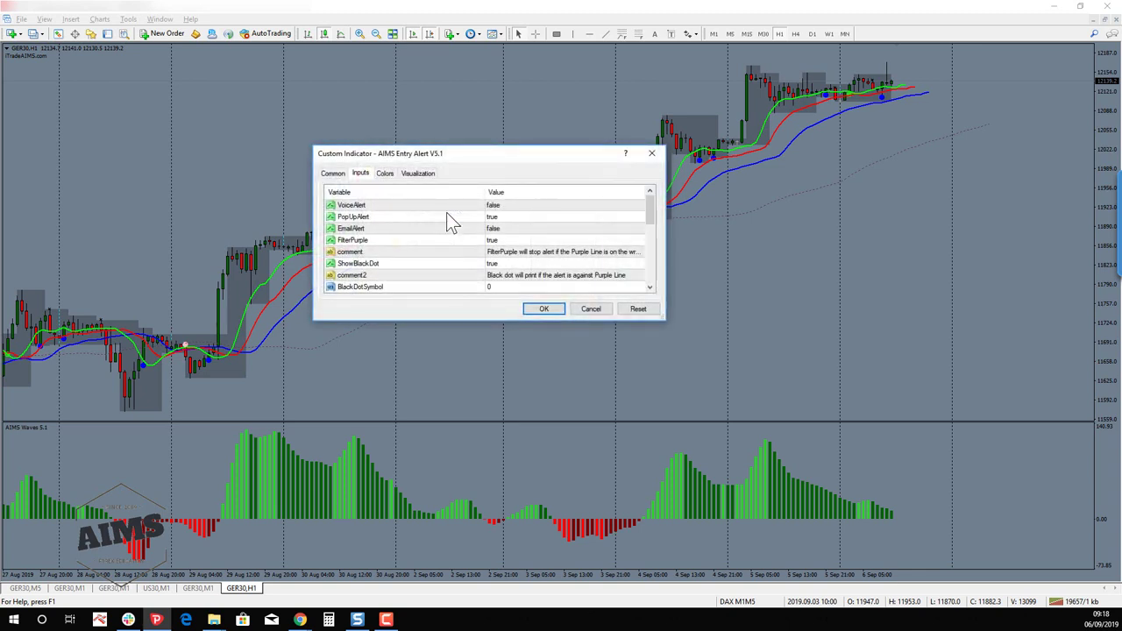
click(496, 206)
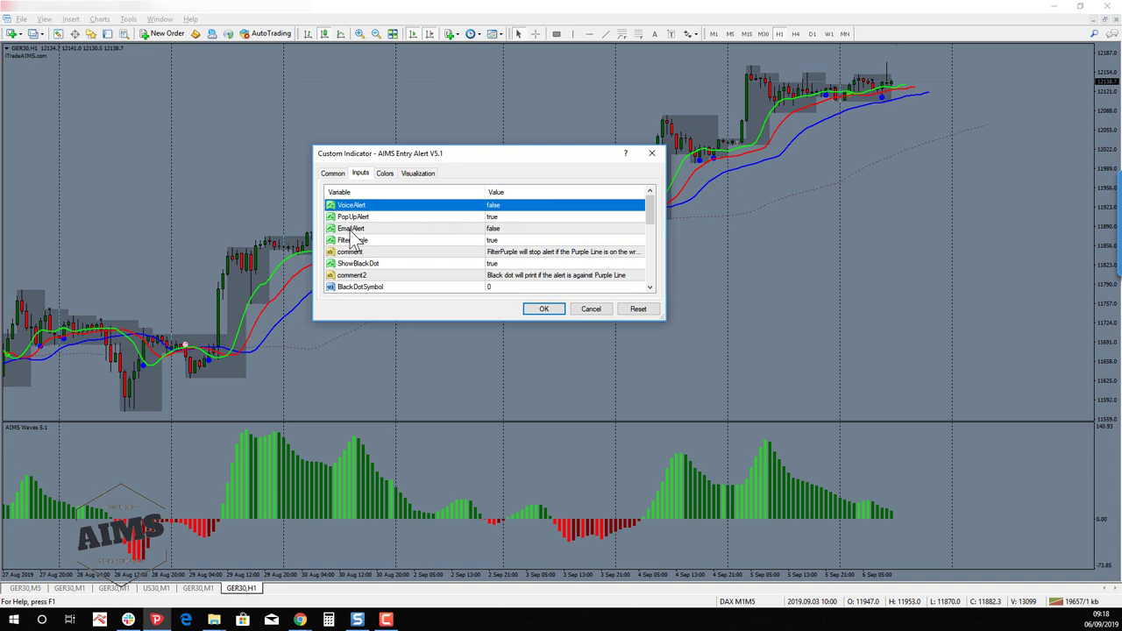
click(506, 241)
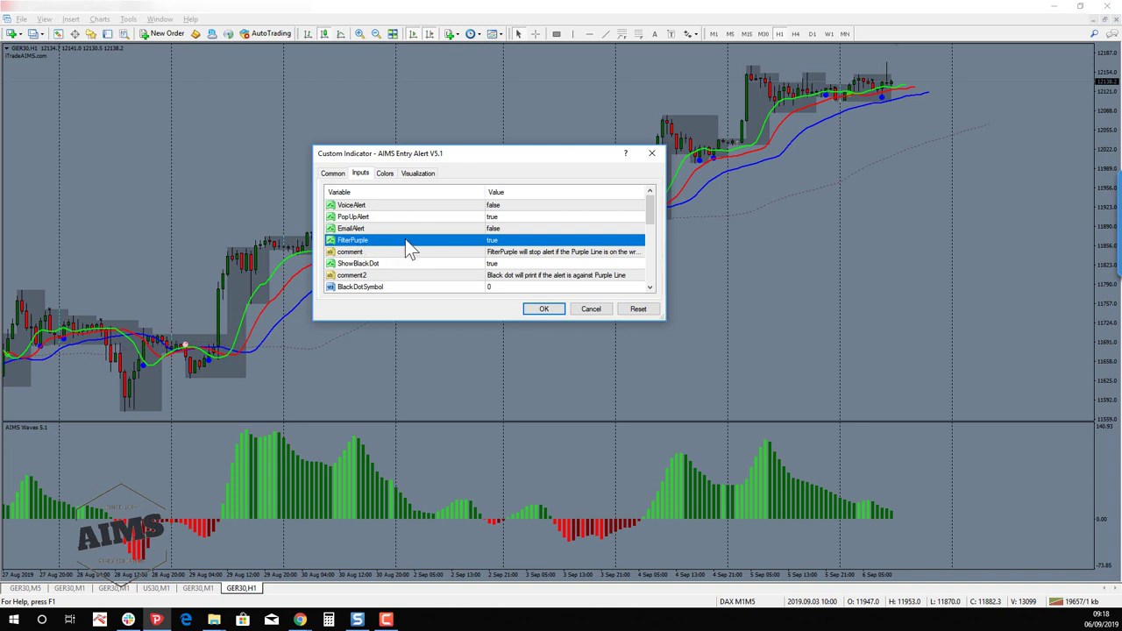
drag(647, 219, 651, 235)
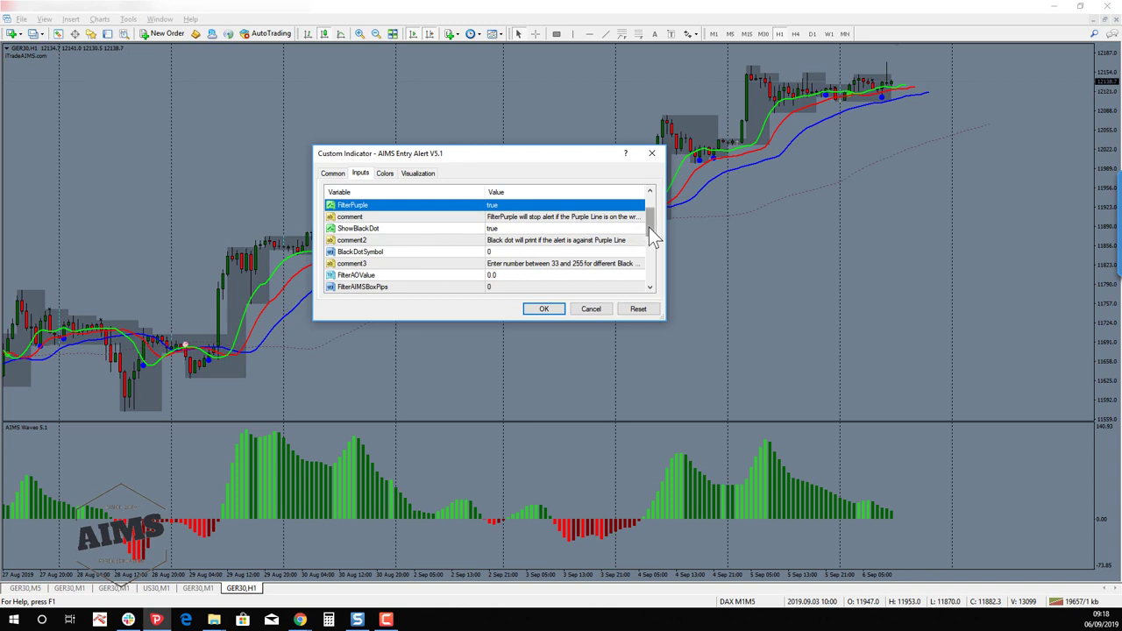
drag(653, 236, 656, 243)
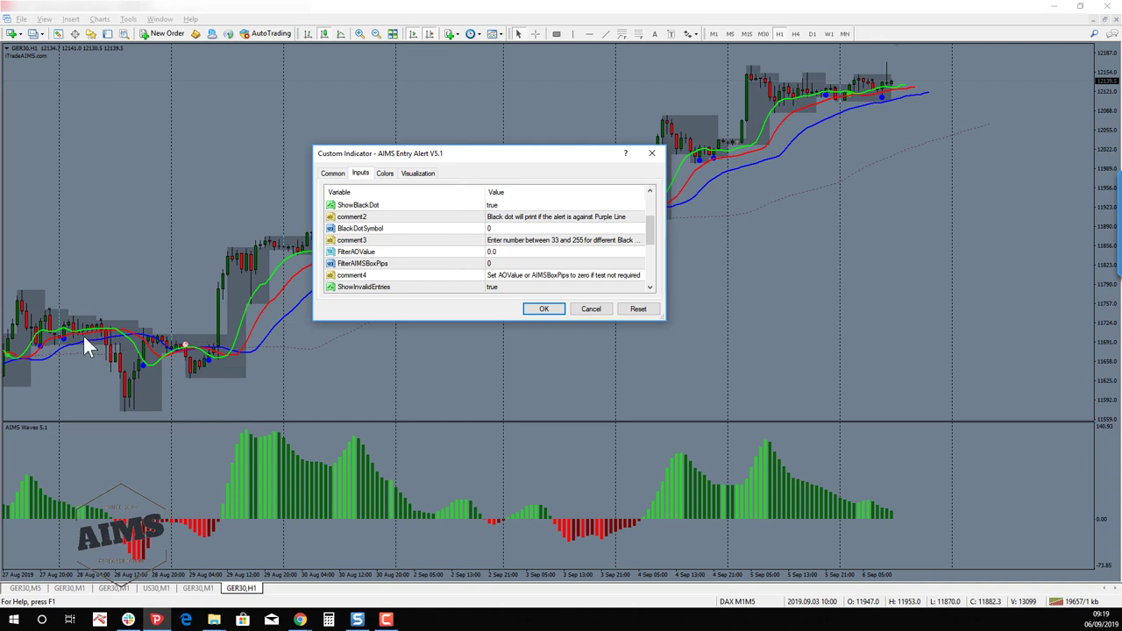
click(505, 231)
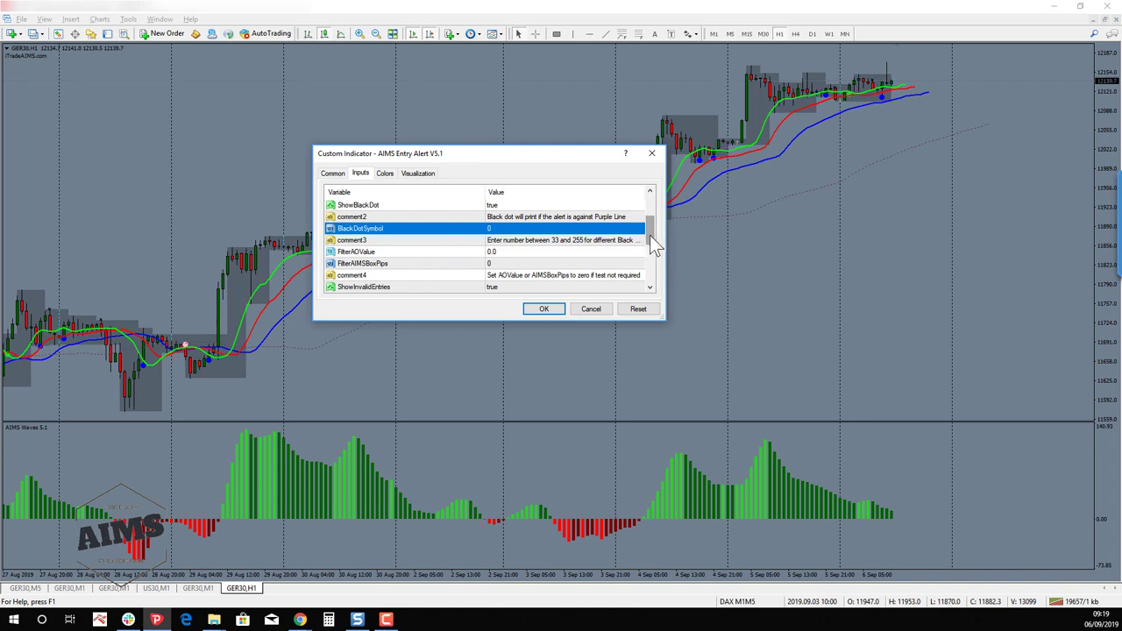
drag(649, 238, 647, 273)
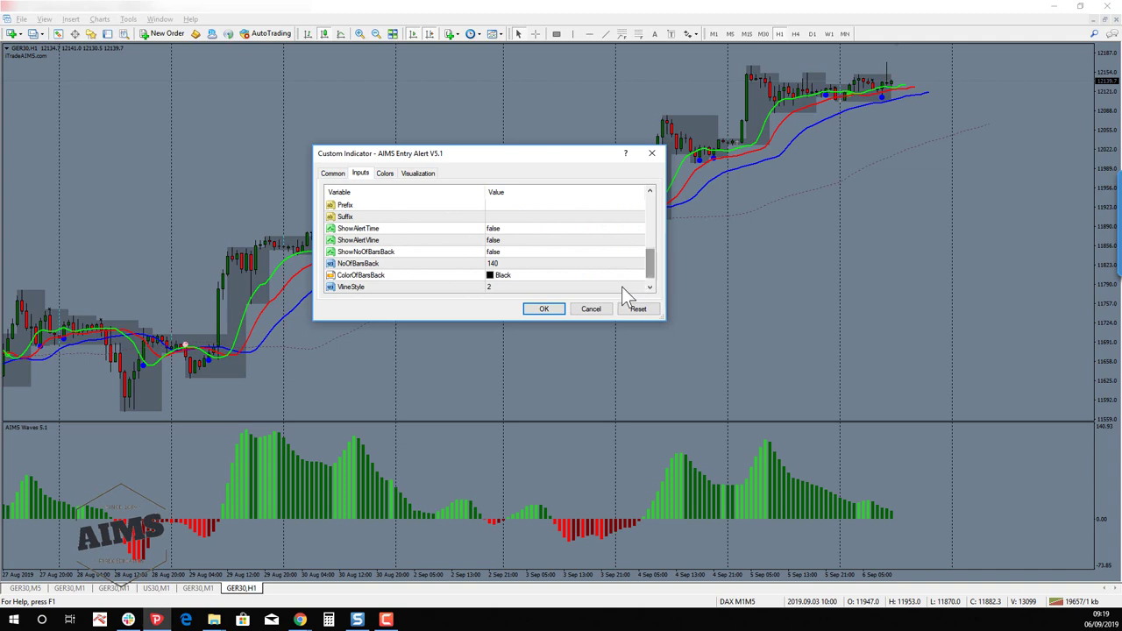
click(548, 308)
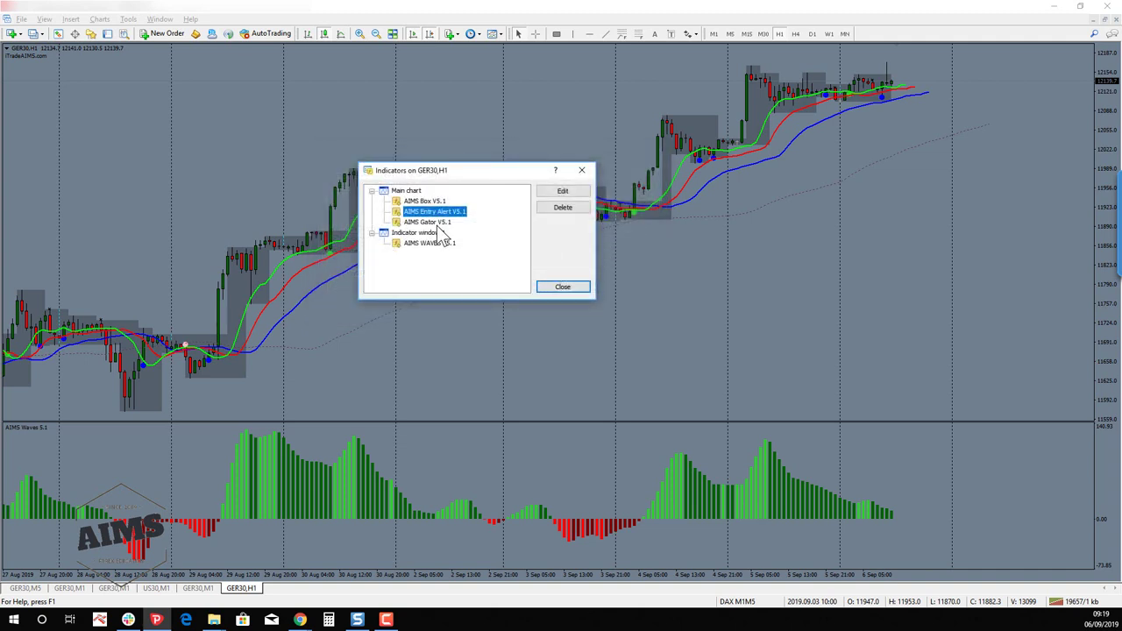
- Review the AIMS Gator V5.1 colour and visualization settings without changes
click(429, 223)
double_click(430, 225)
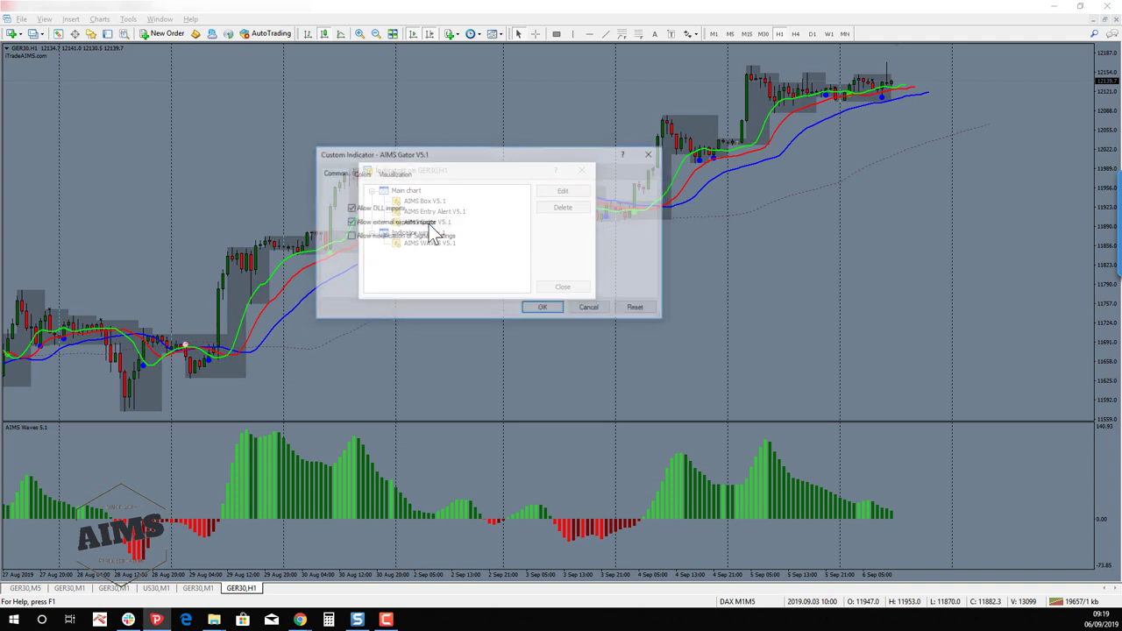
click(366, 174)
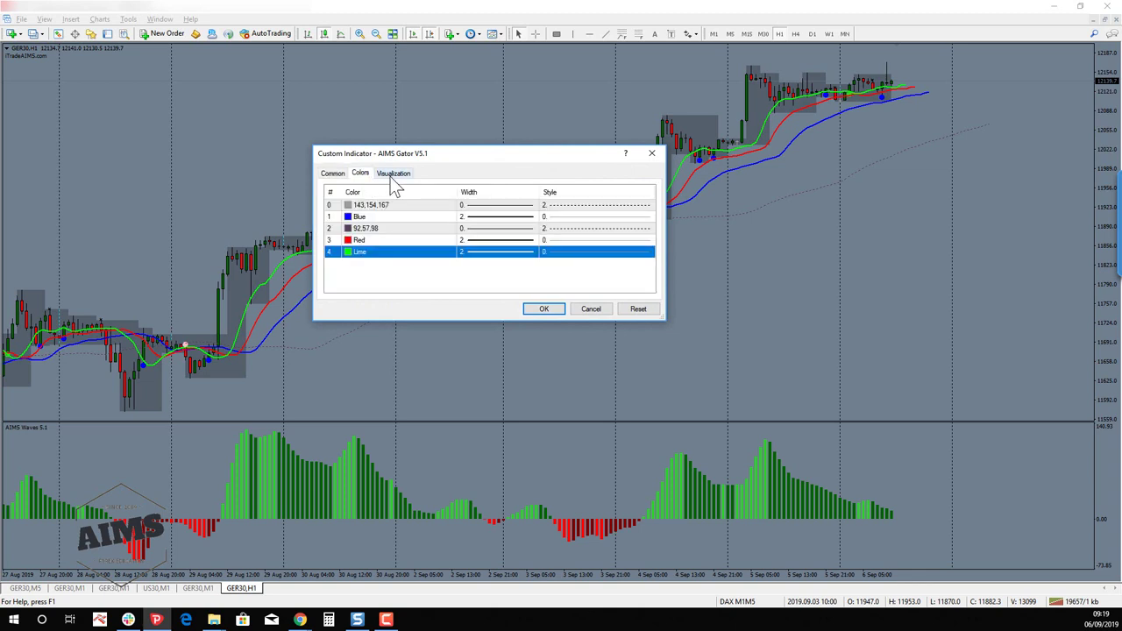
click(394, 174)
click(363, 173)
click(591, 309)
- Review the AIMS WAVES V5.1 inputs, colours and levels, then accept them
click(428, 242)
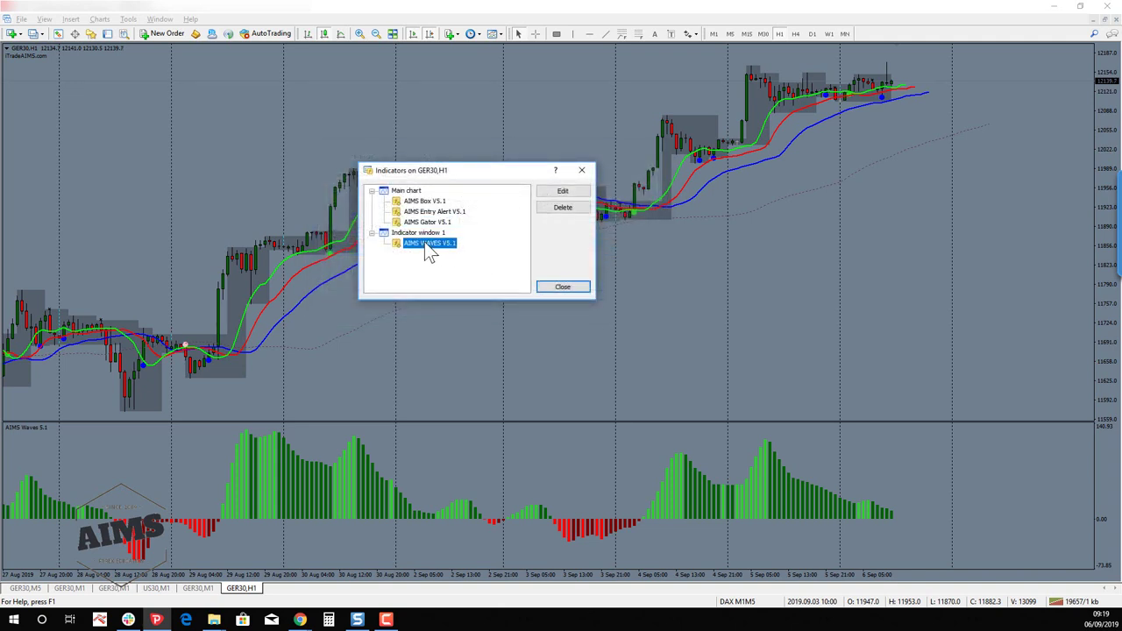
double_click(428, 243)
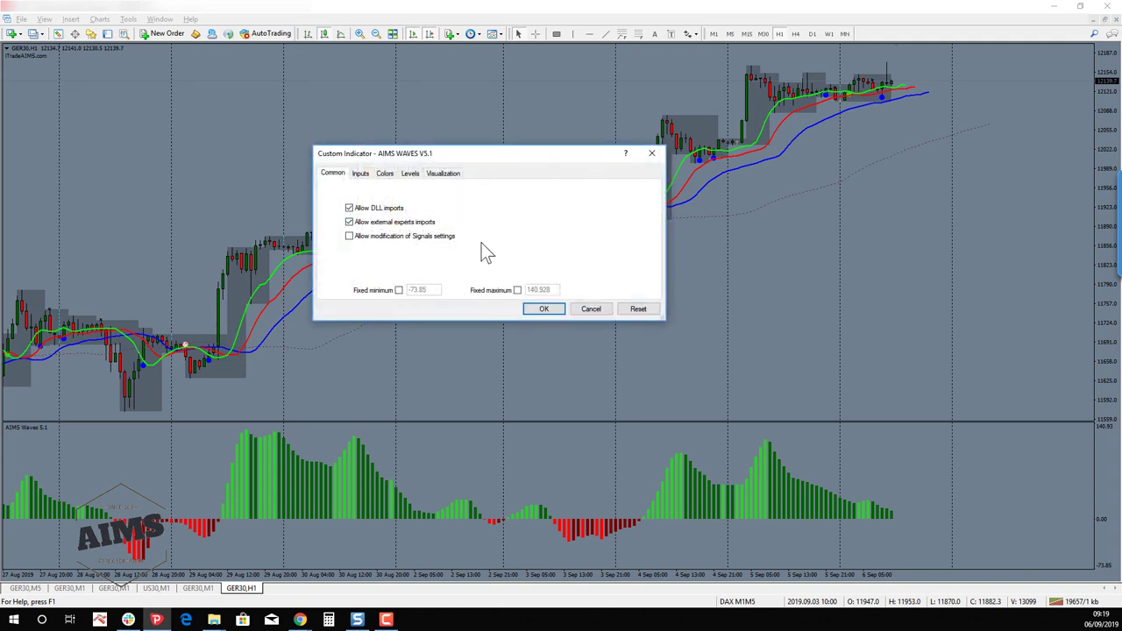
click(361, 174)
click(386, 174)
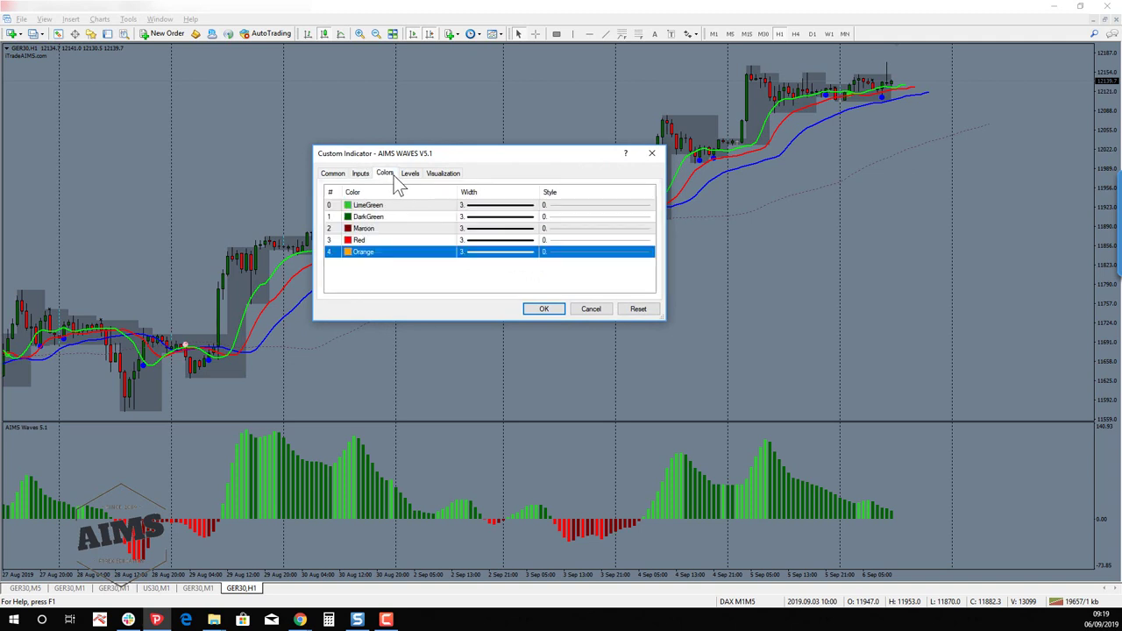
click(412, 175)
click(388, 175)
click(543, 309)
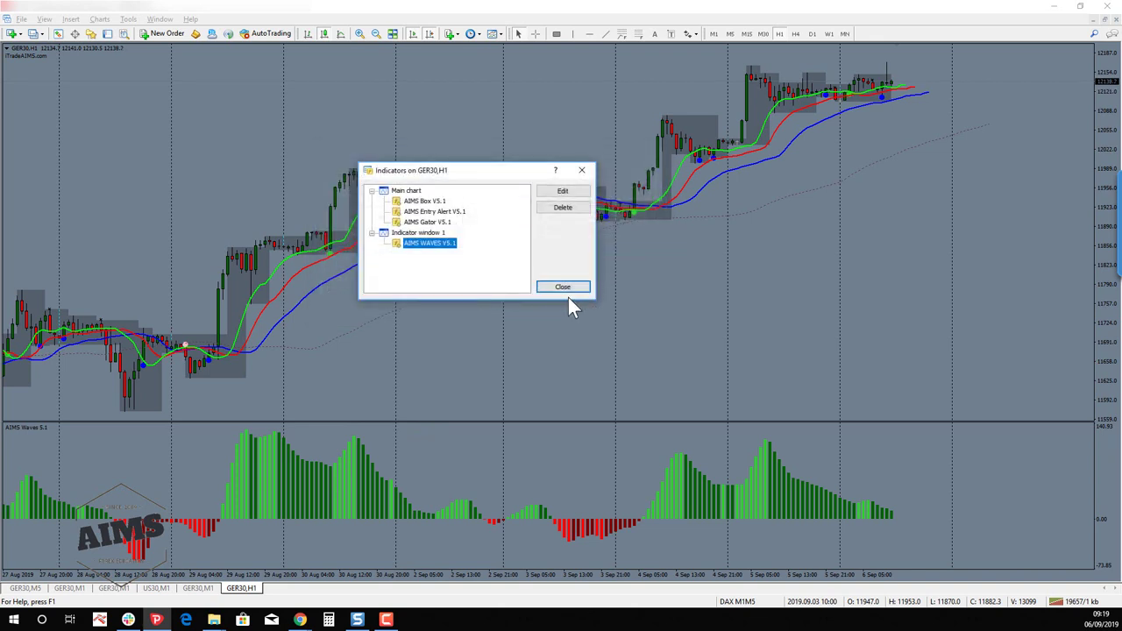
- Close the indicator list and switch the GER30 chart to the M1 timeframe
click(563, 291)
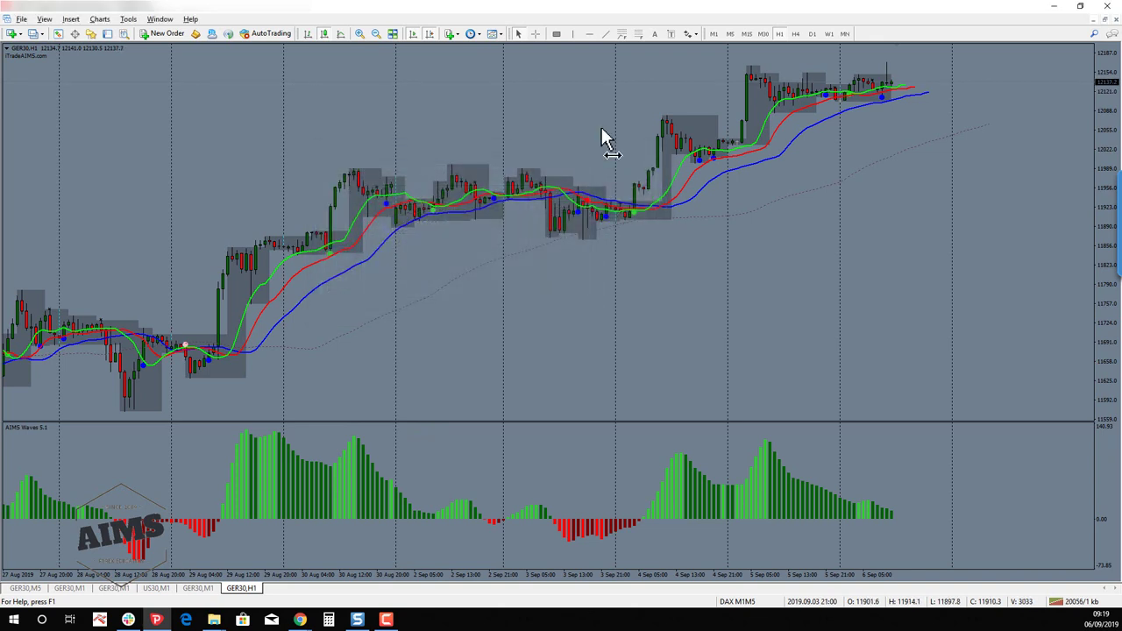
click(714, 34)
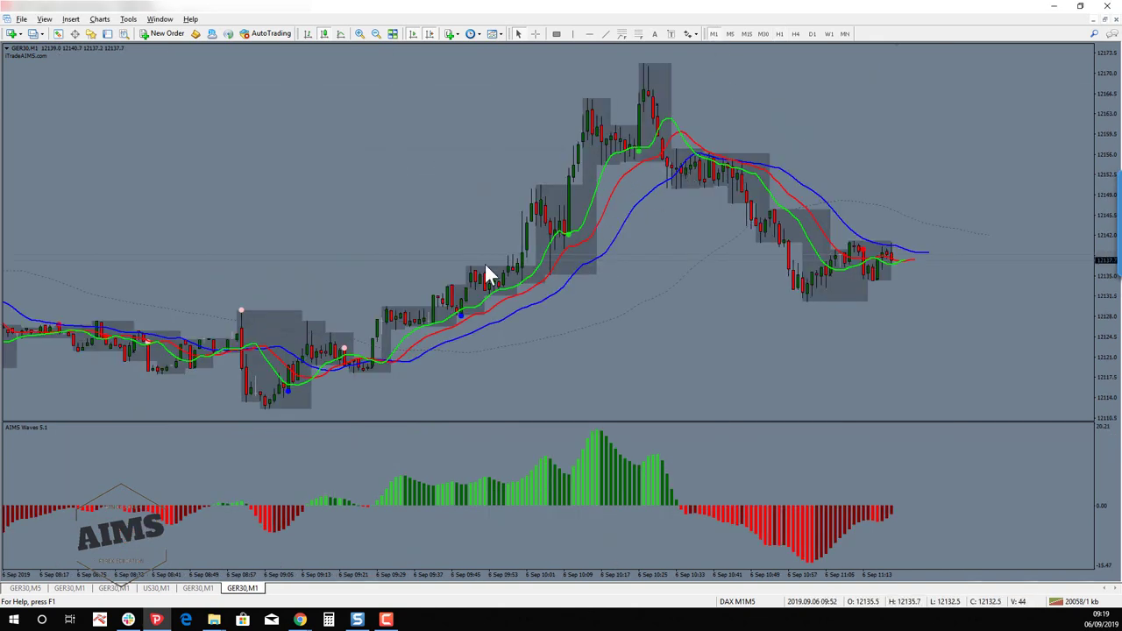
scroll(469, 184, up, 5)
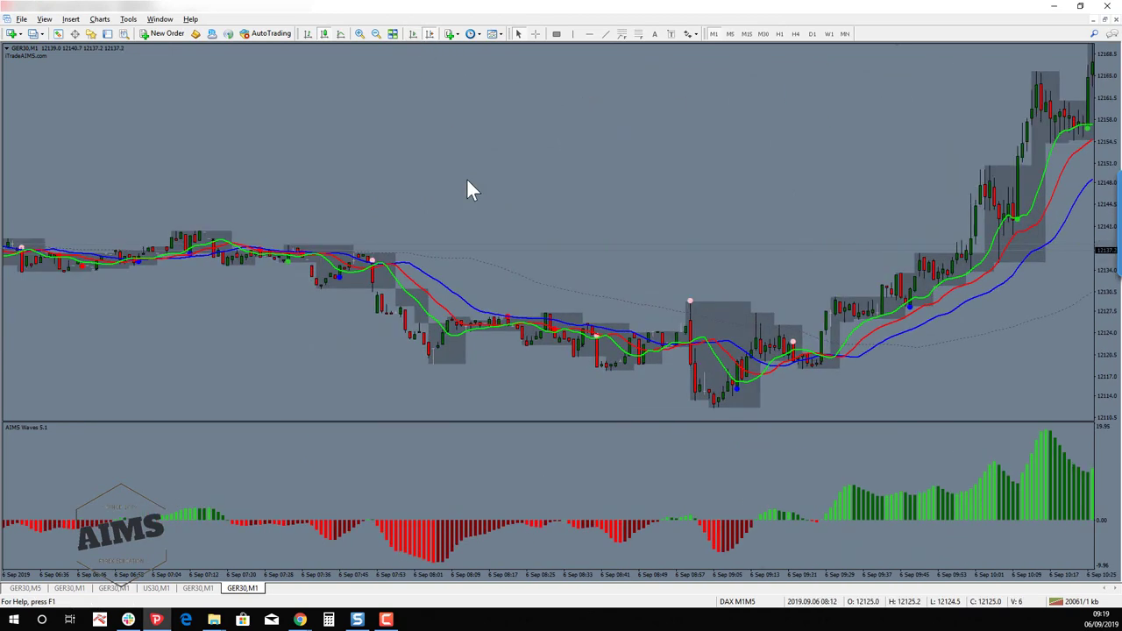
scroll(467, 182, down, 6)
scroll(467, 182, down, 3)
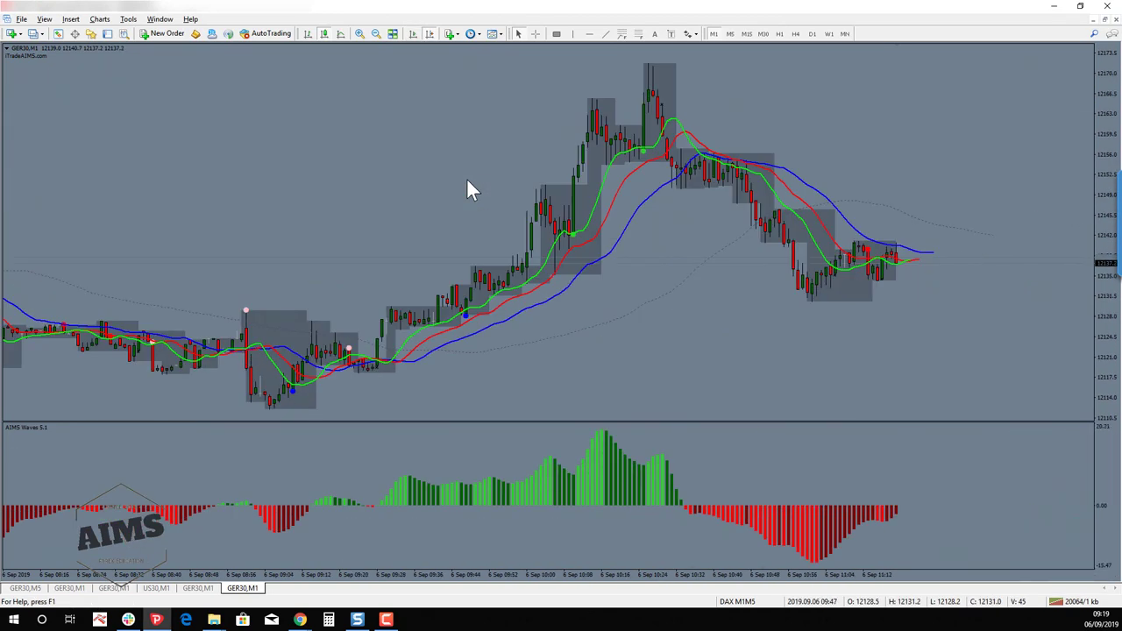